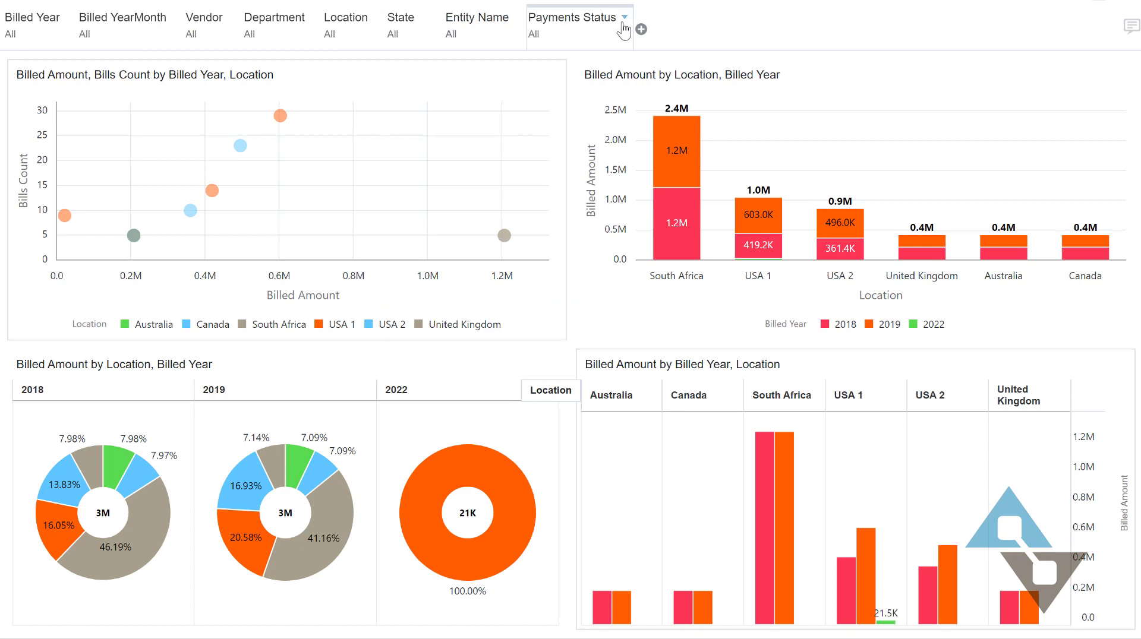
- Filter the billing dashboard to the USA 1 location and close the filter list
left_click(623, 24)
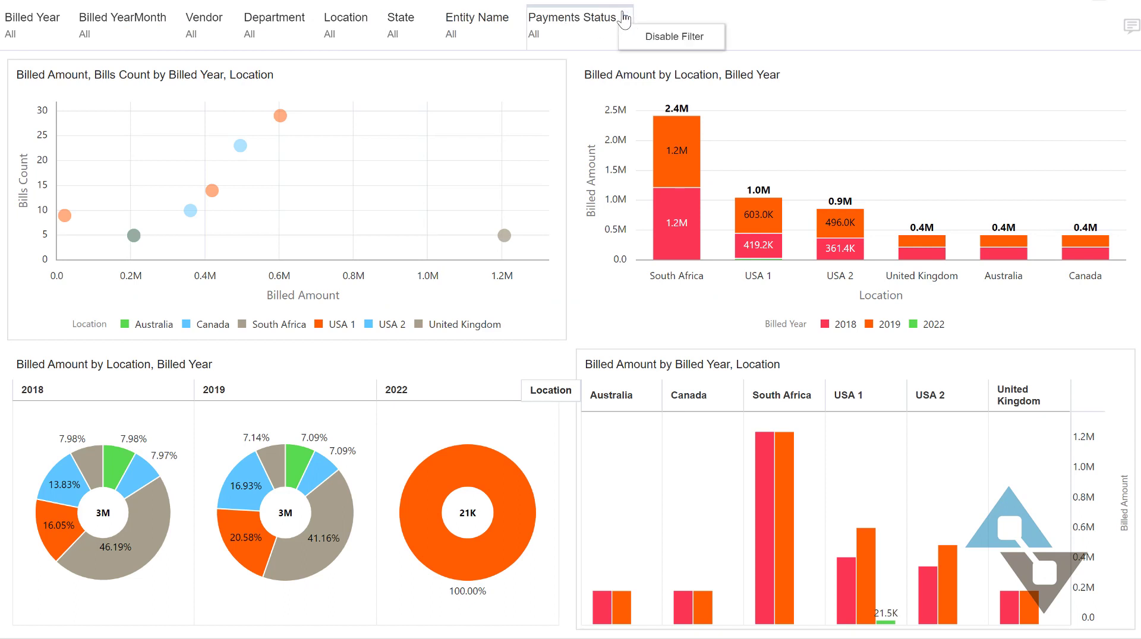
left_click(360, 33)
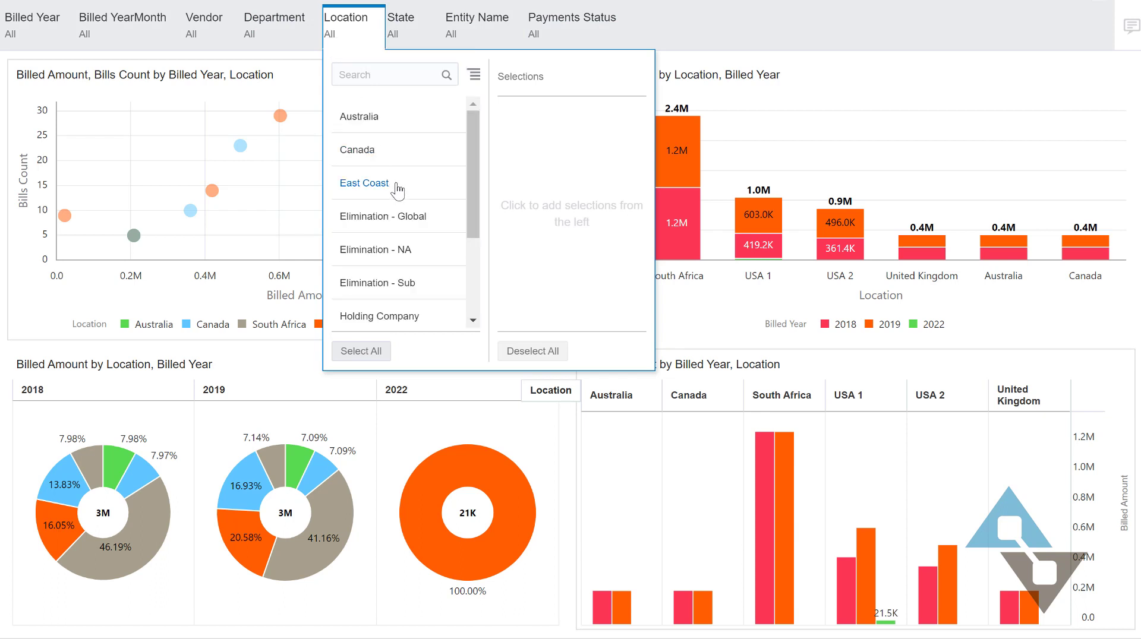
scroll(396, 257, "down", 2)
left_click(344, 258)
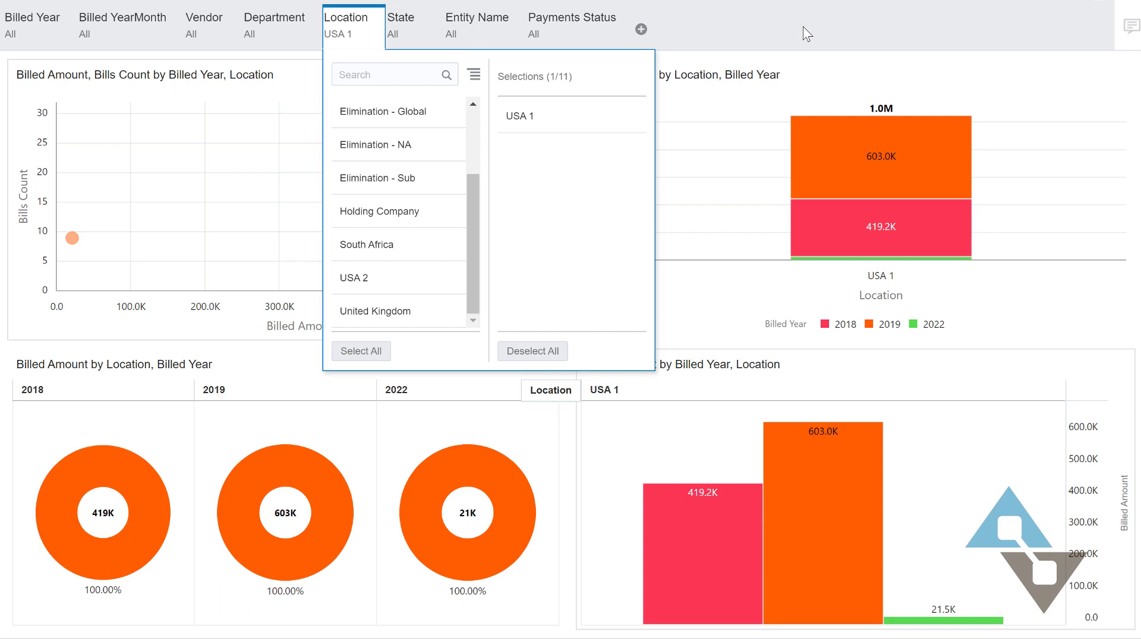
left_click(754, 44)
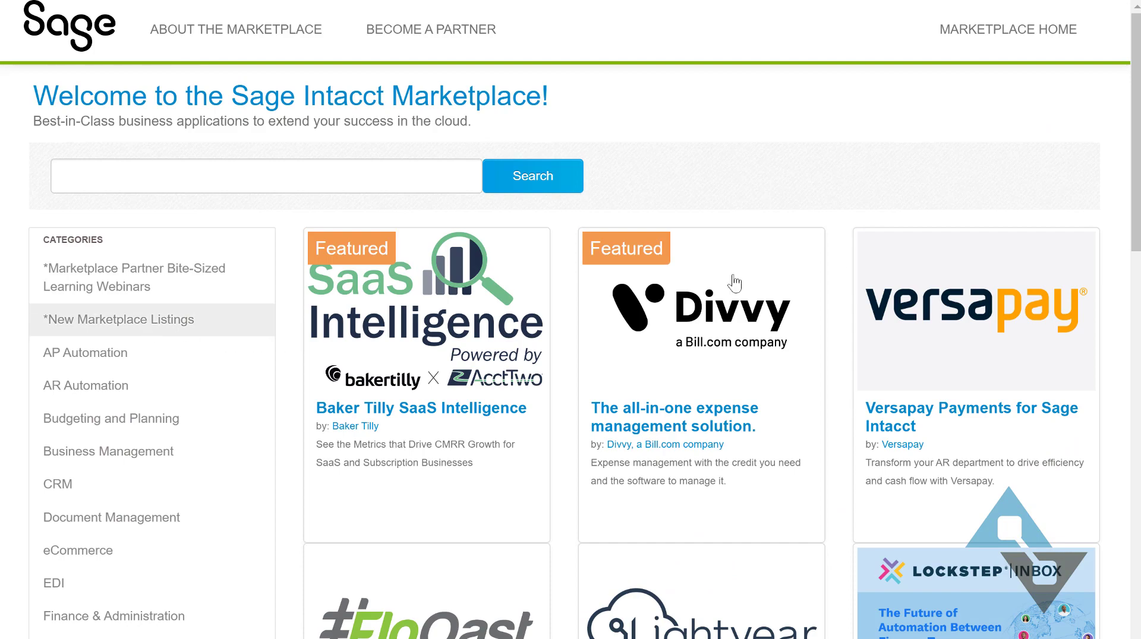
- Look through the Sage Intacct Marketplace listings and open the API Reference on the Intacct Developer site
scroll(945, 143, "down", 10)
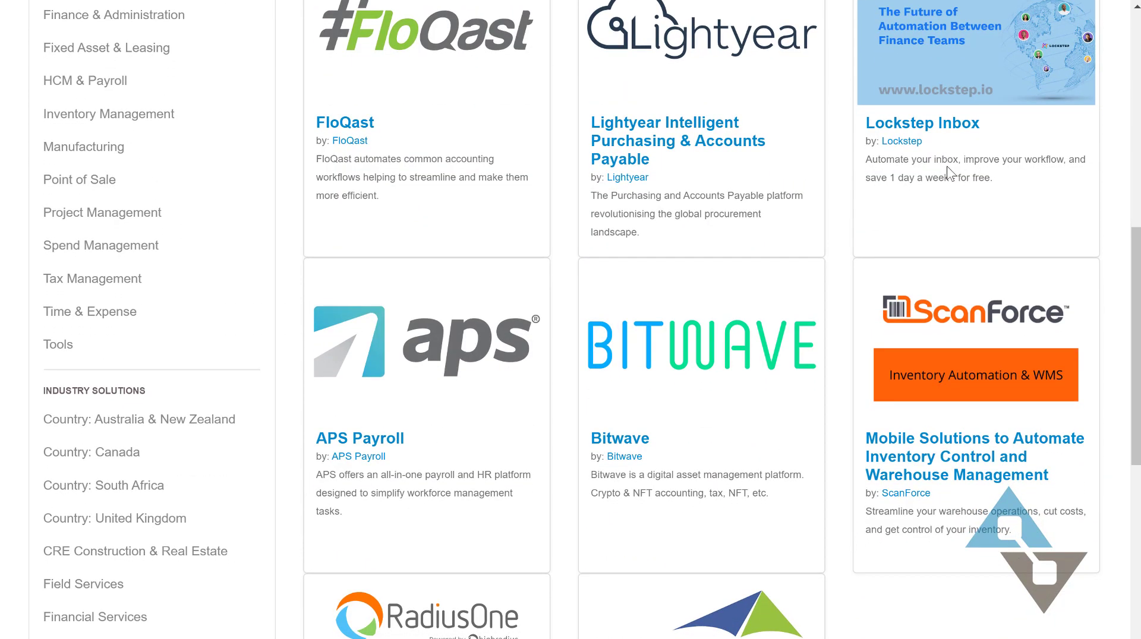
scroll(947, 166, "up", 10)
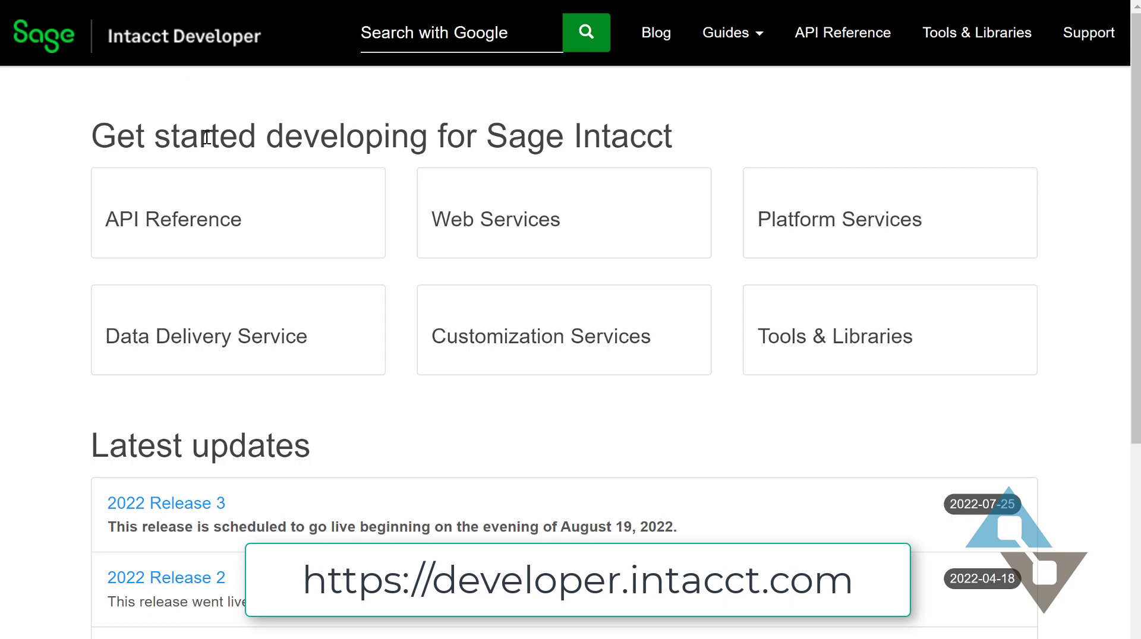
left_click(116, 205)
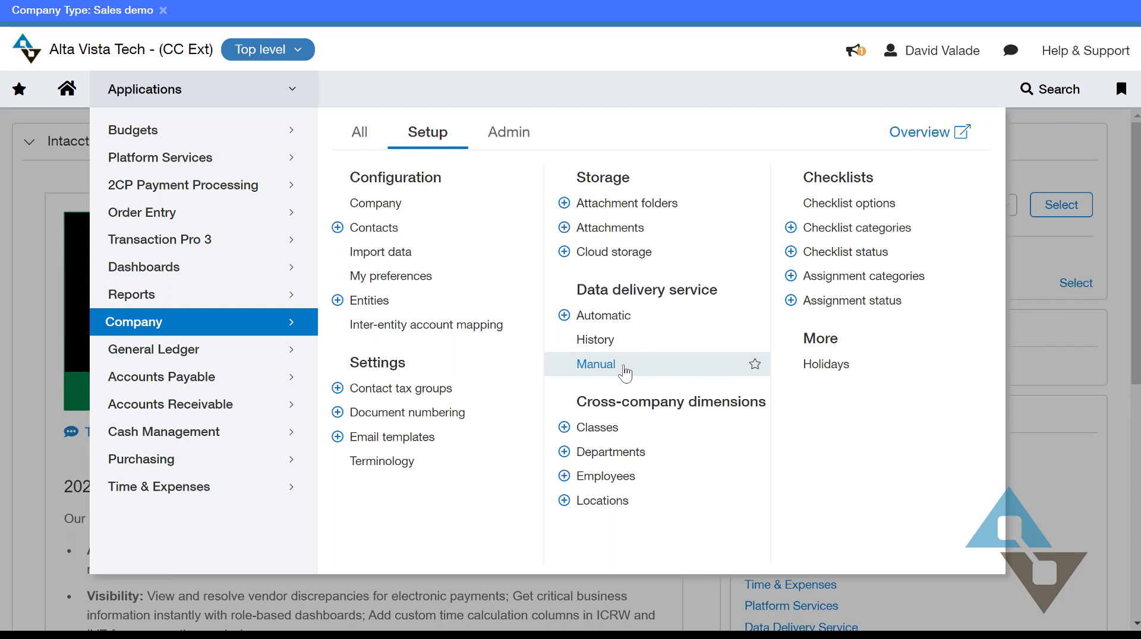
- Create an automatic data delivery schedule, name it with the owner's nickname plus "is great! Go Alta Vista Tech", and enable scheduled data delivery
left_click(615, 315)
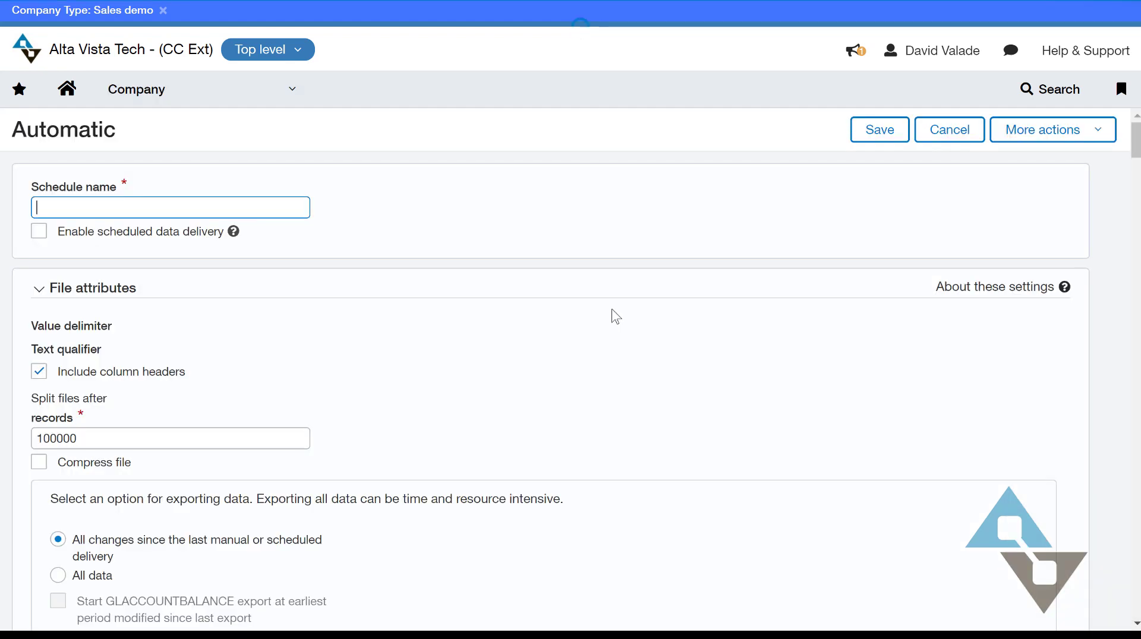
type("Dav")
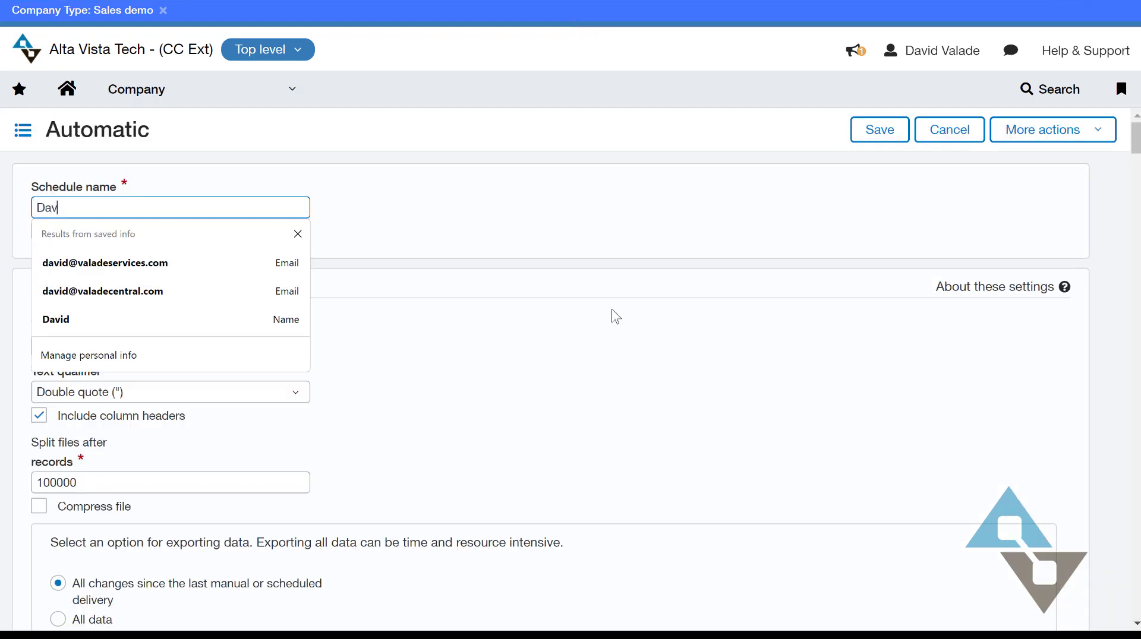
type("e is great!")
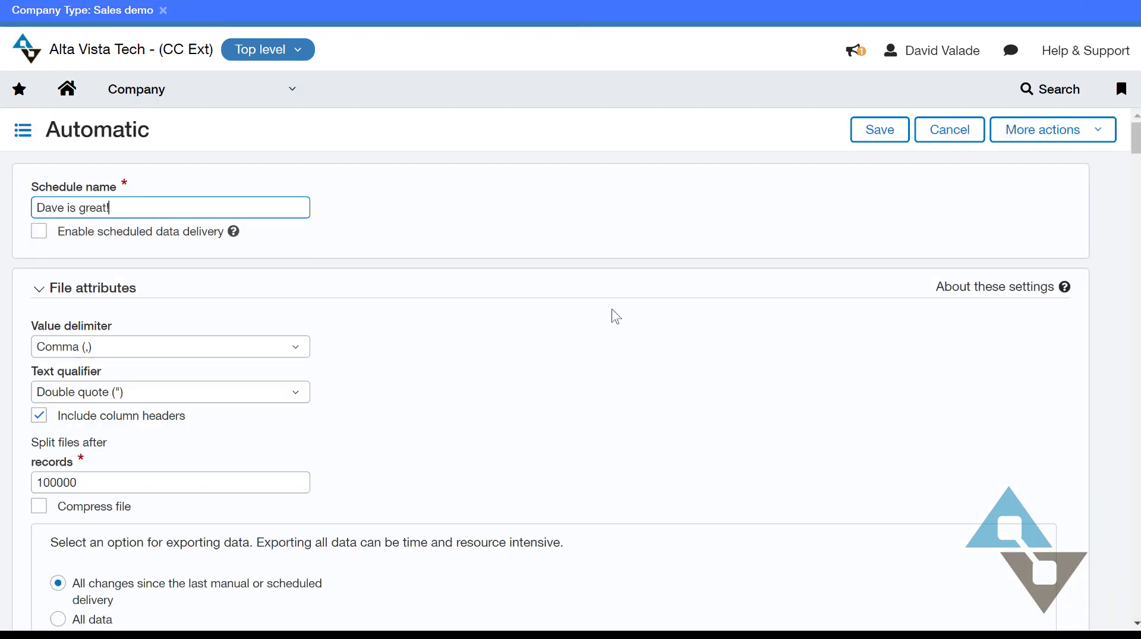
type(" Go ")
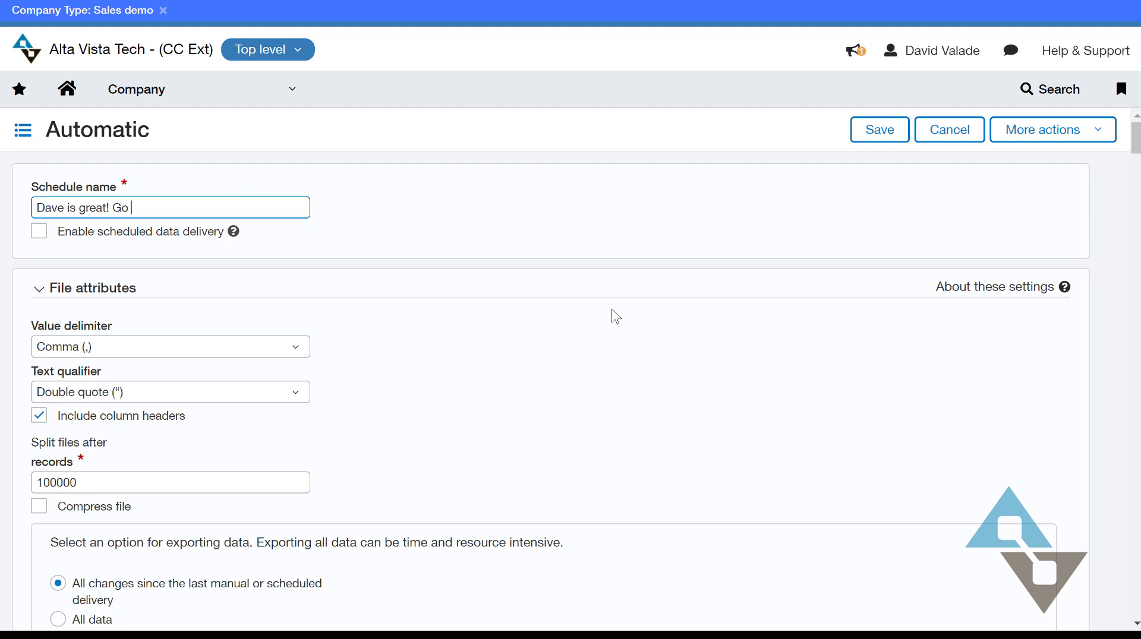
type("Alta Vista Tech")
left_click(38, 232)
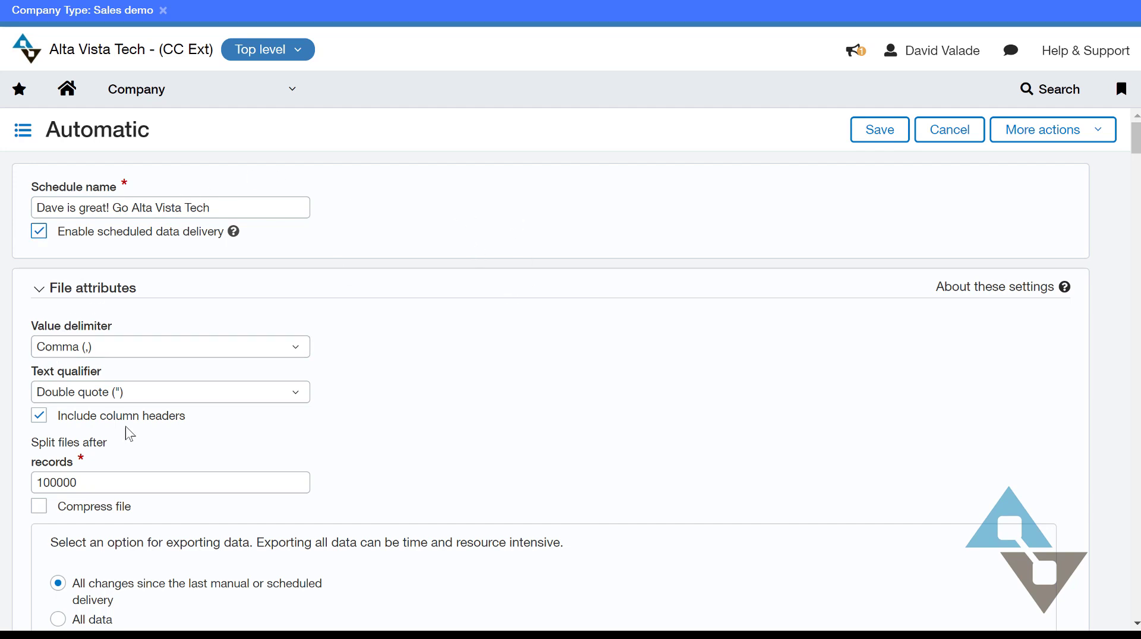
- Try adding a cloud storage destination of type Azure Storage, view its storage type details, and discard it
scroll(443, 384, "down", 1)
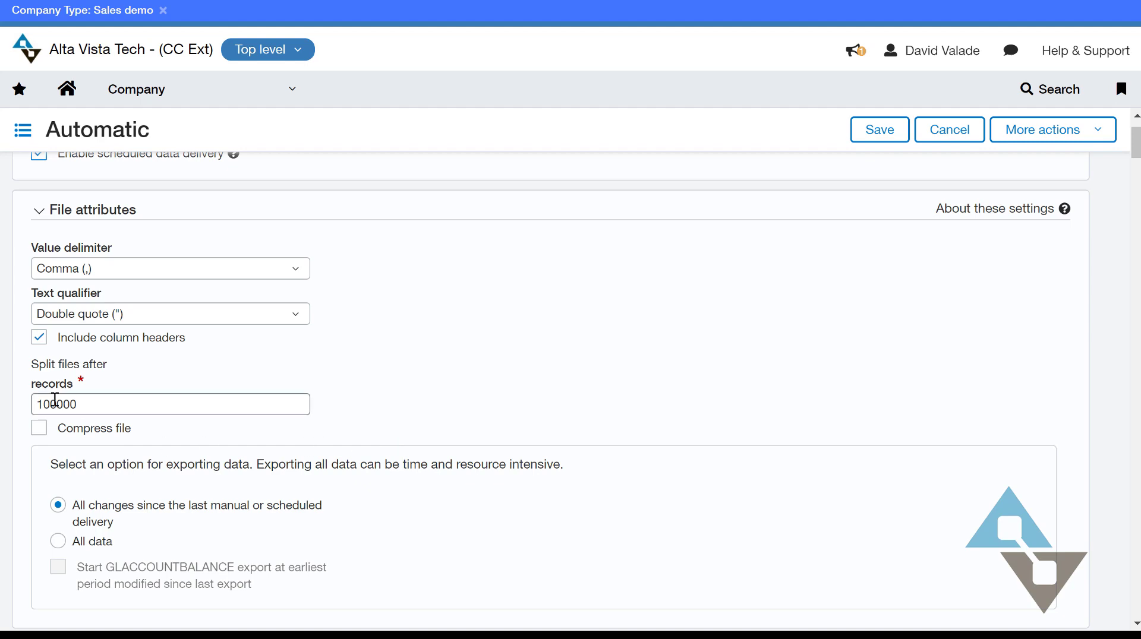
scroll(661, 393, "down", 5)
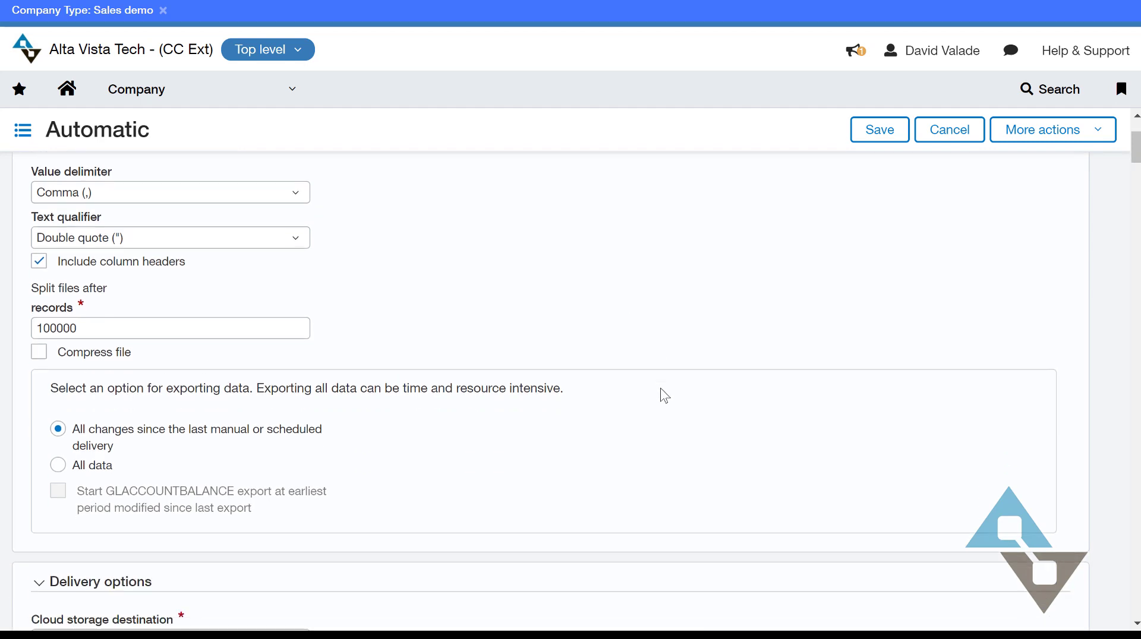
left_click(300, 410)
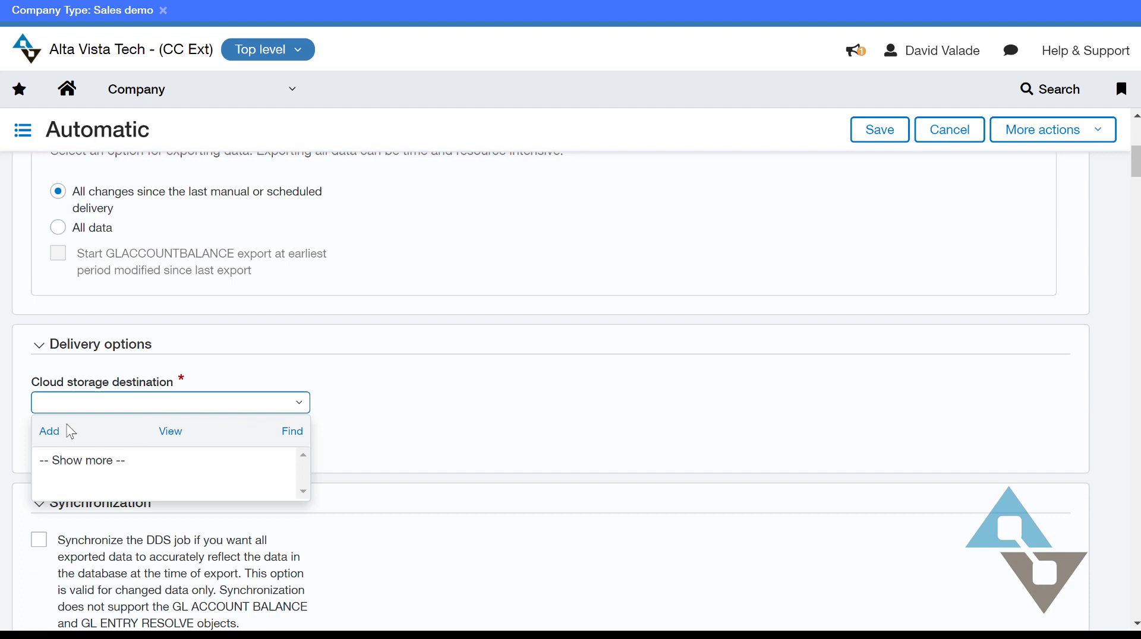
left_click(56, 435)
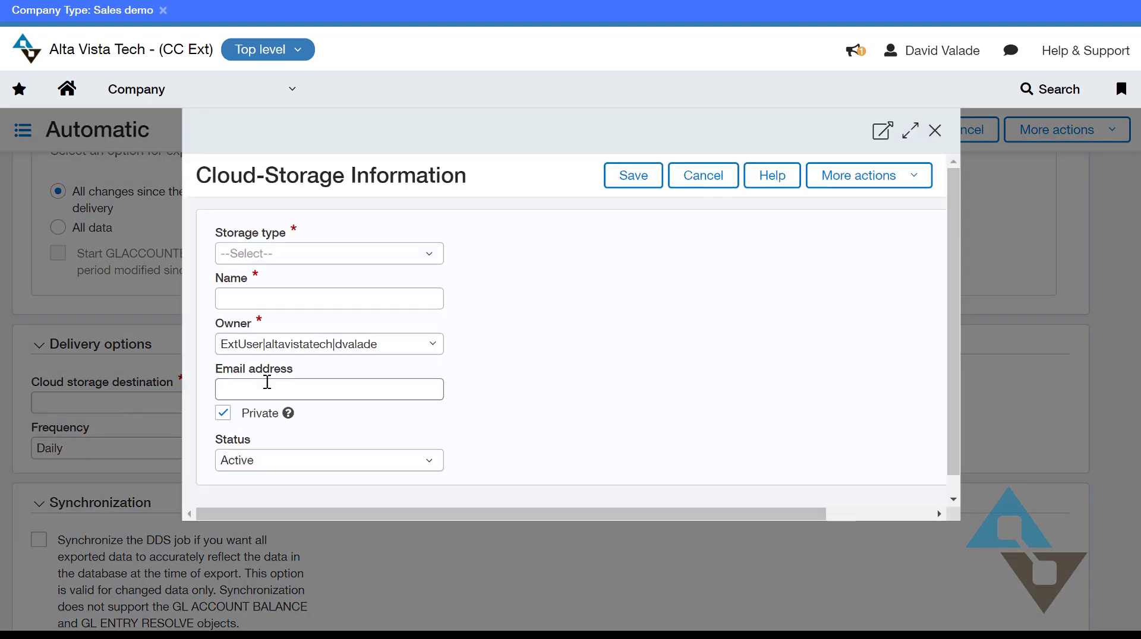
left_click(437, 258)
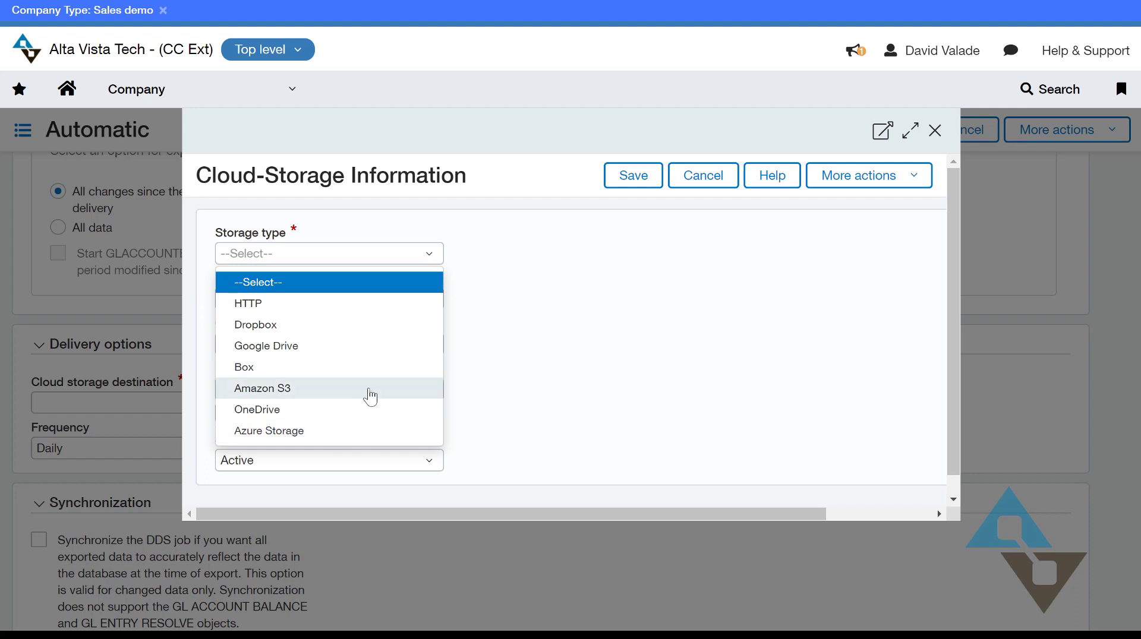
left_click(326, 430)
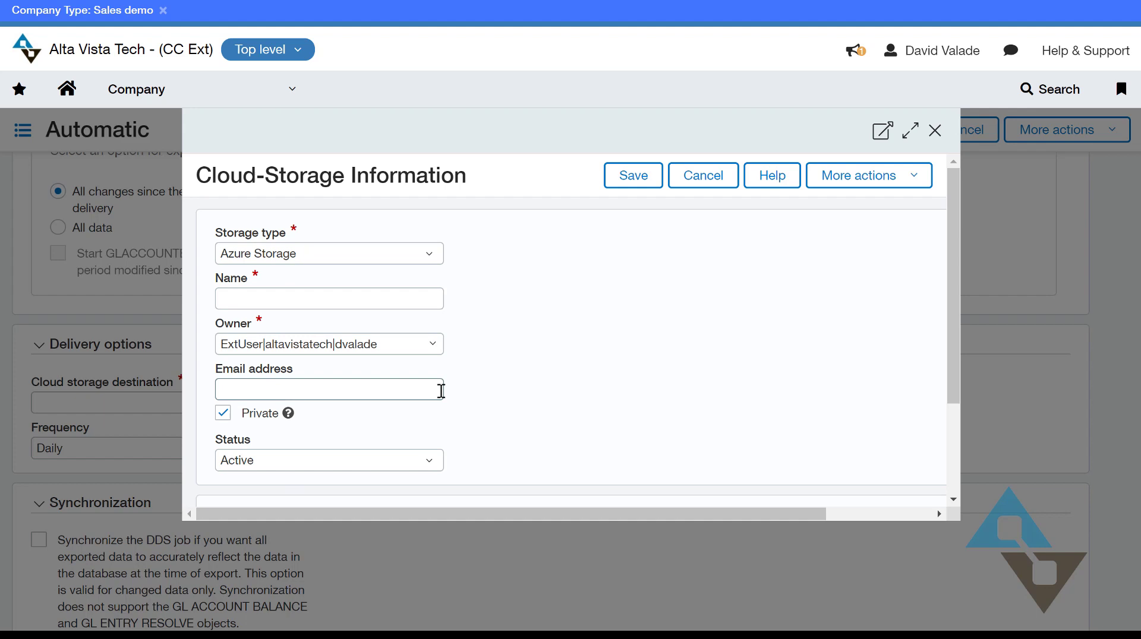
scroll(497, 410, "down", 2)
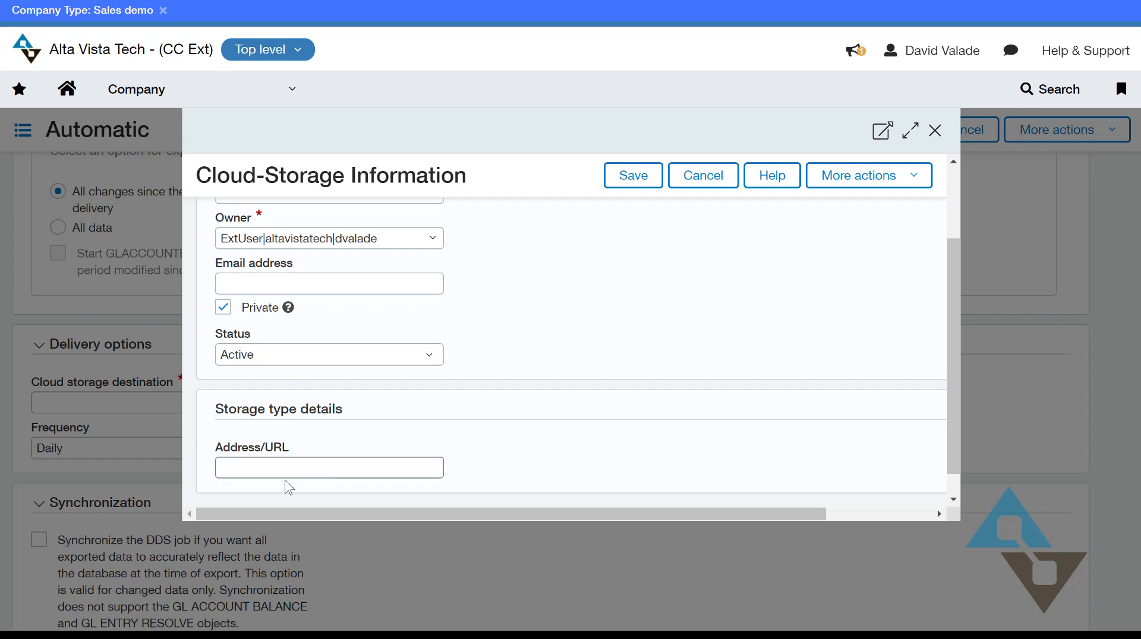
left_click(400, 469)
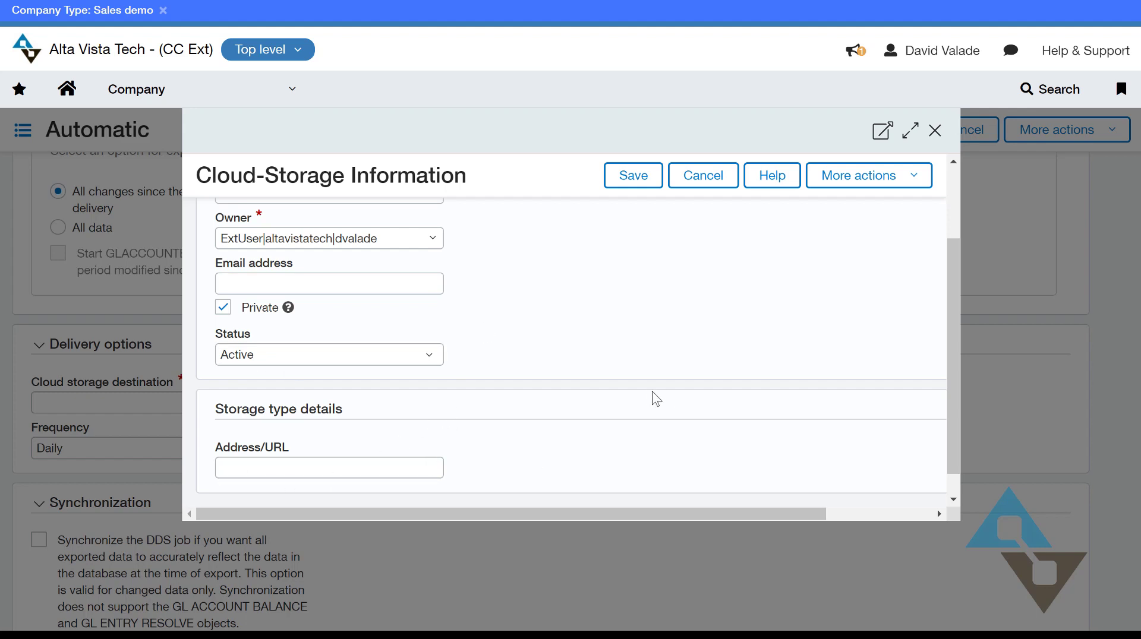
scroll(632, 290, "up", 2)
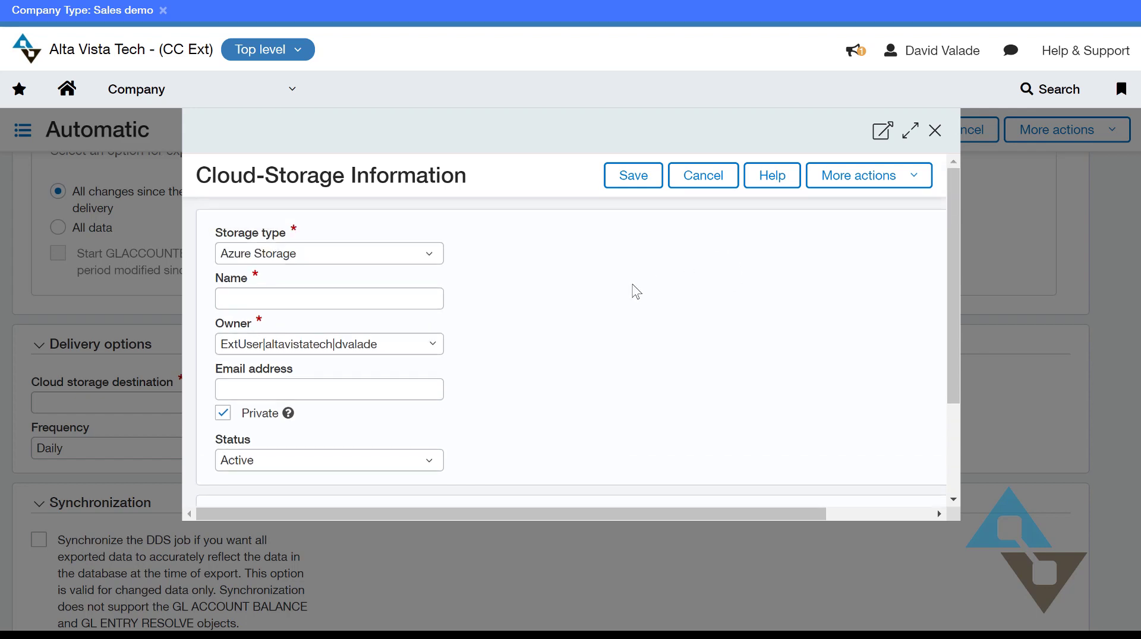
left_click(706, 174)
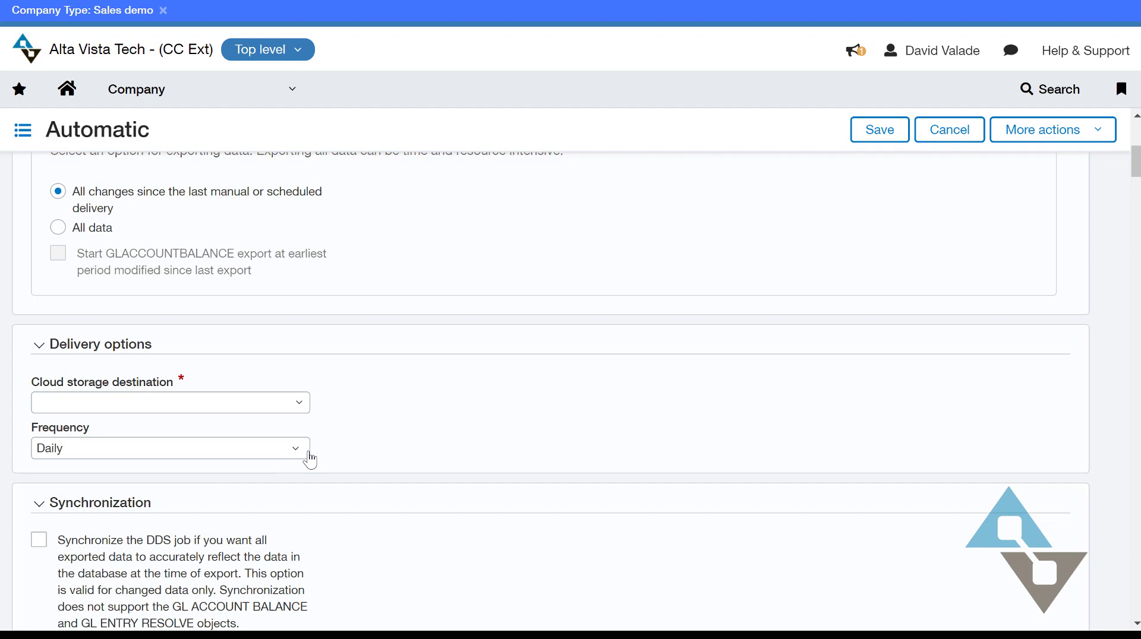
- View the frequency choices in the schedule's delivery options without changing the setting
left_click(300, 452)
left_click(519, 386)
scroll(519, 386, "down", 2)
scroll(510, 386, "up", 4)
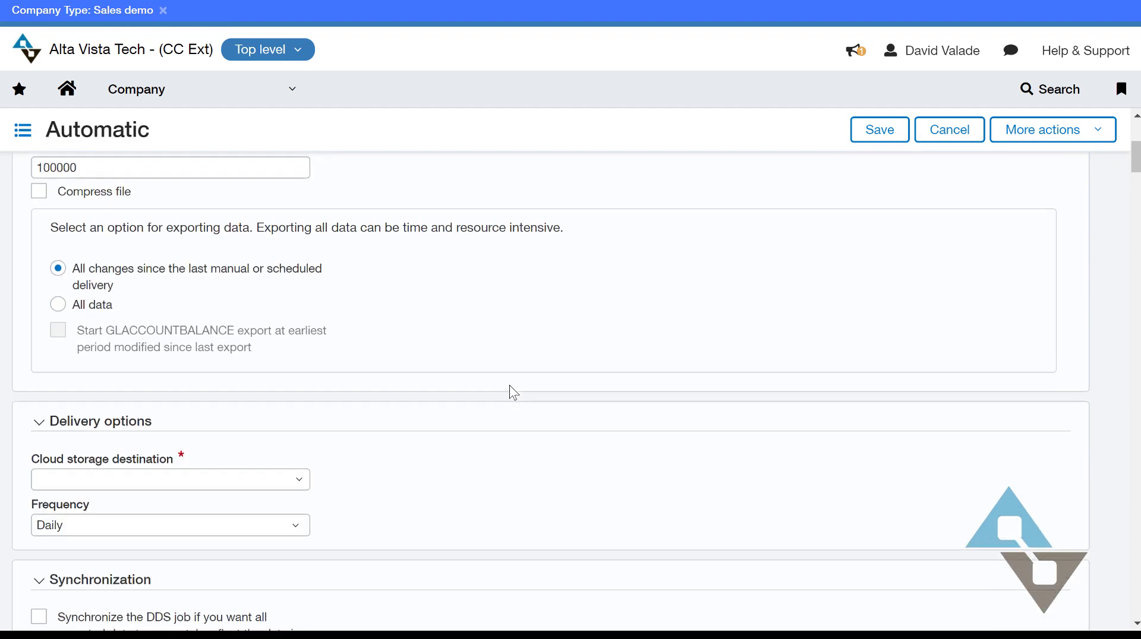
- Set the export option to All data, and return it to all changes since the last manual or scheduled delivery
scroll(510, 386, "up", 1)
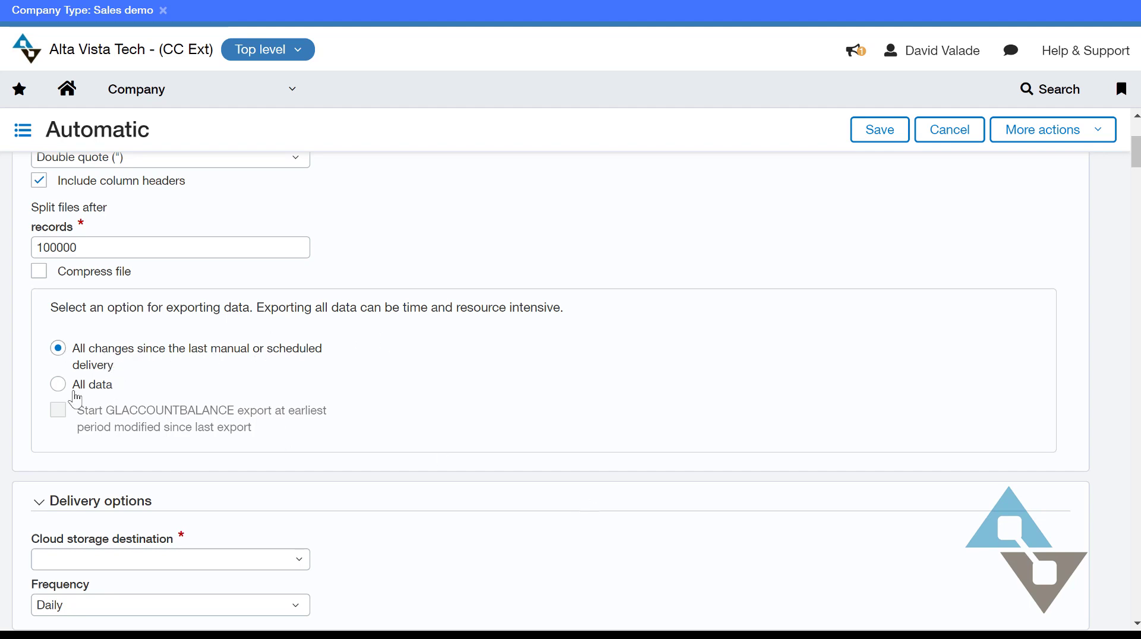
left_click(58, 385)
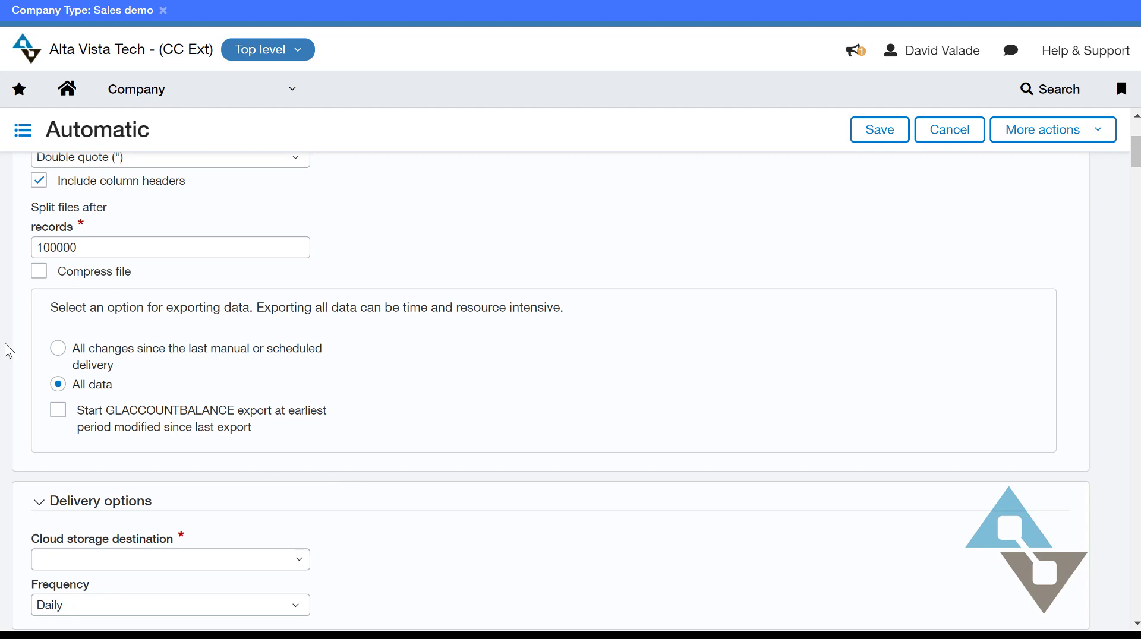
left_click(58, 348)
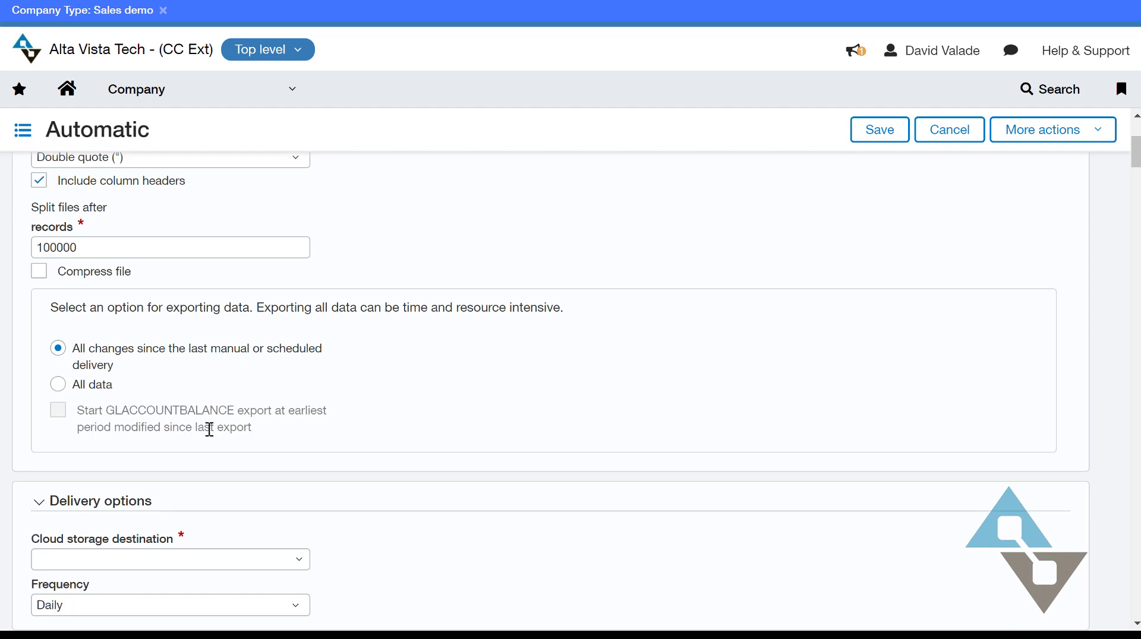
- Look through the schedule's synchronization option and the exportable objects, from Custom and Company through General Ledger to Accounts Payable
scroll(319, 538, "down", 8)
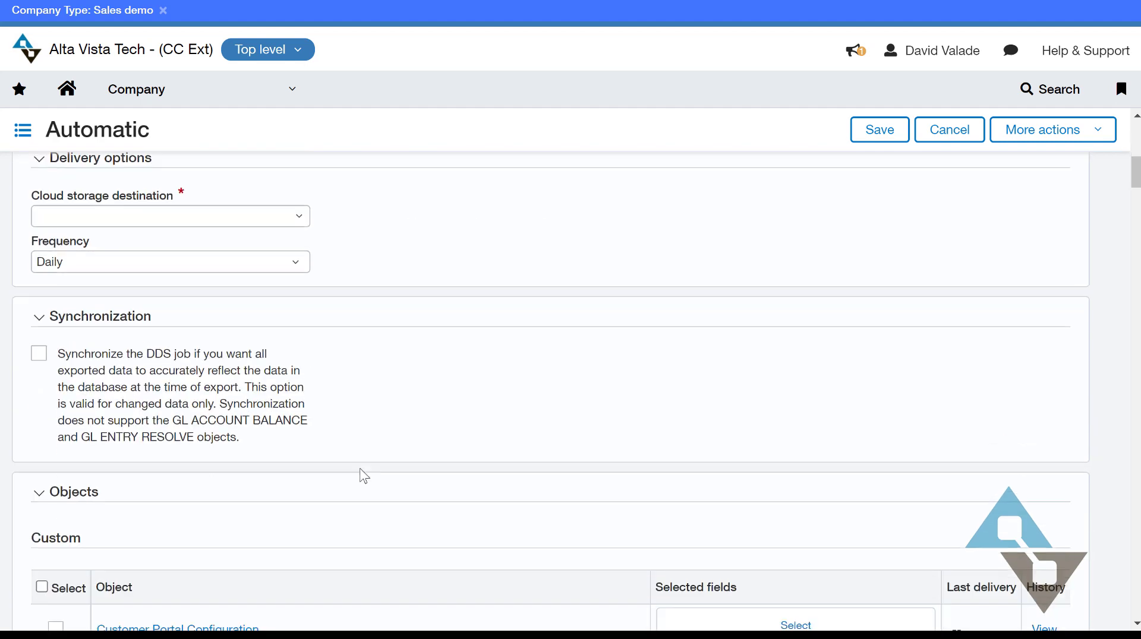
scroll(402, 437, "down", 6)
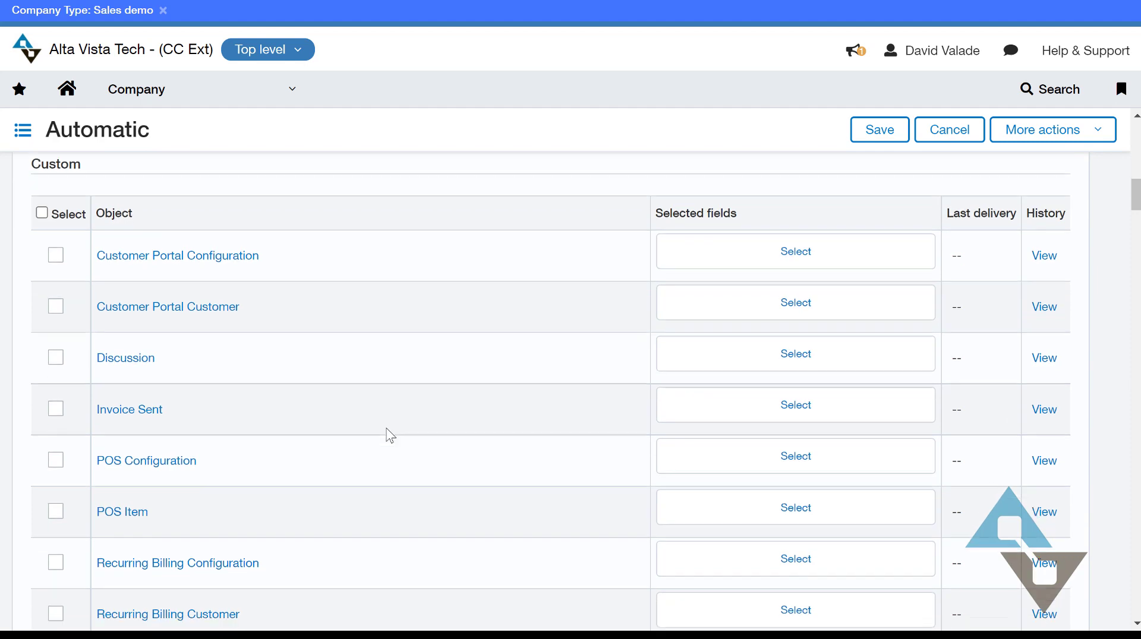
scroll(391, 436, "down", 7)
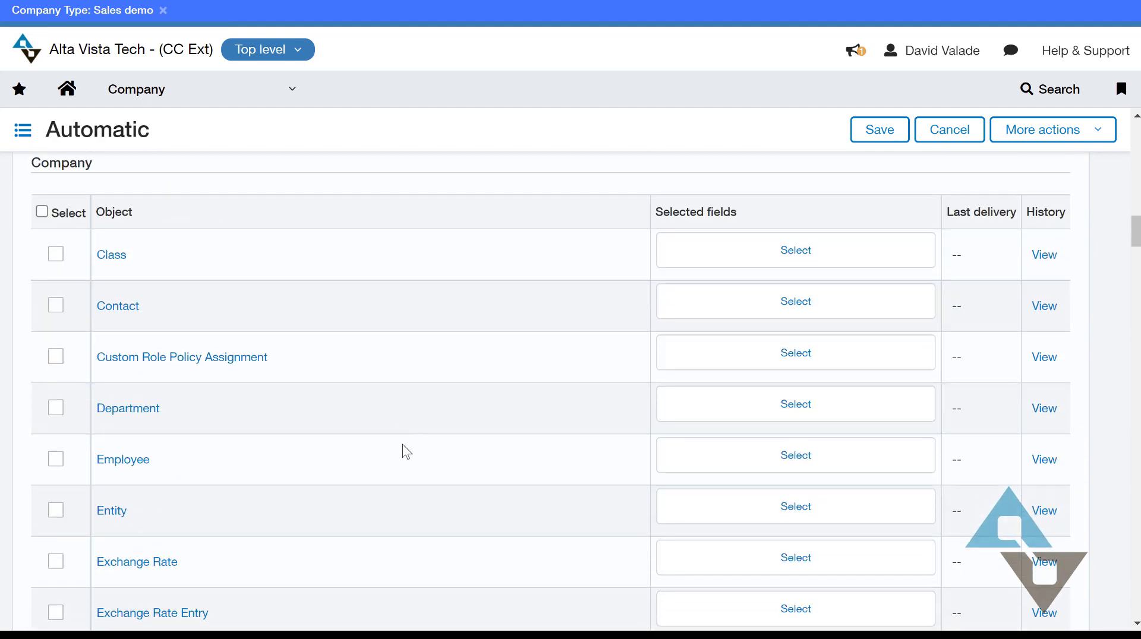
scroll(405, 452, "down", 5)
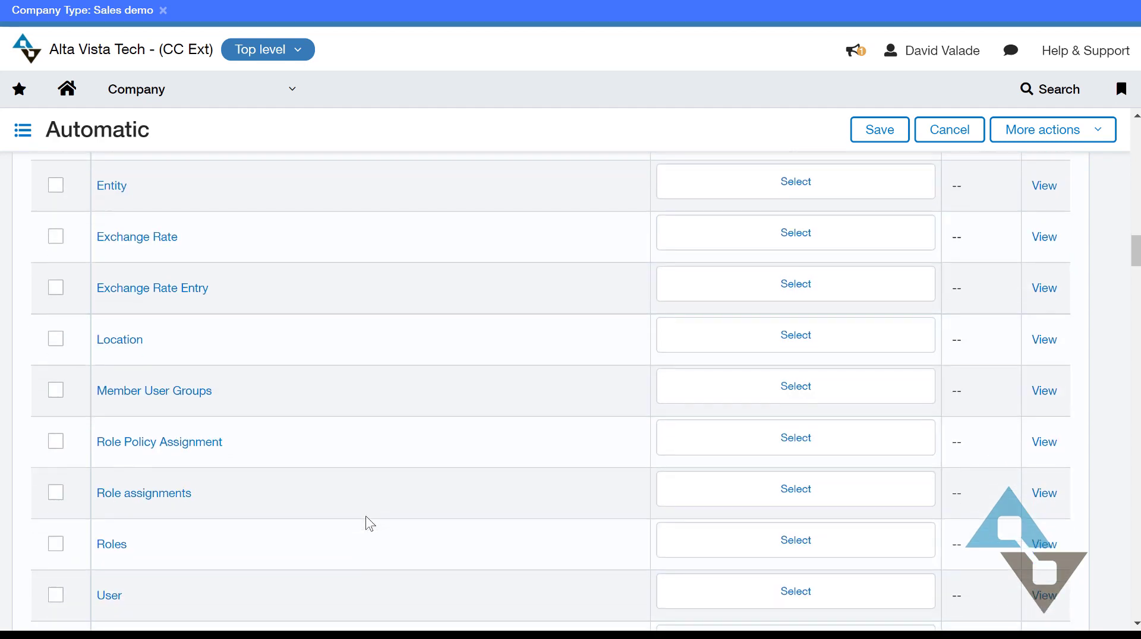
scroll(370, 524, "down", 5)
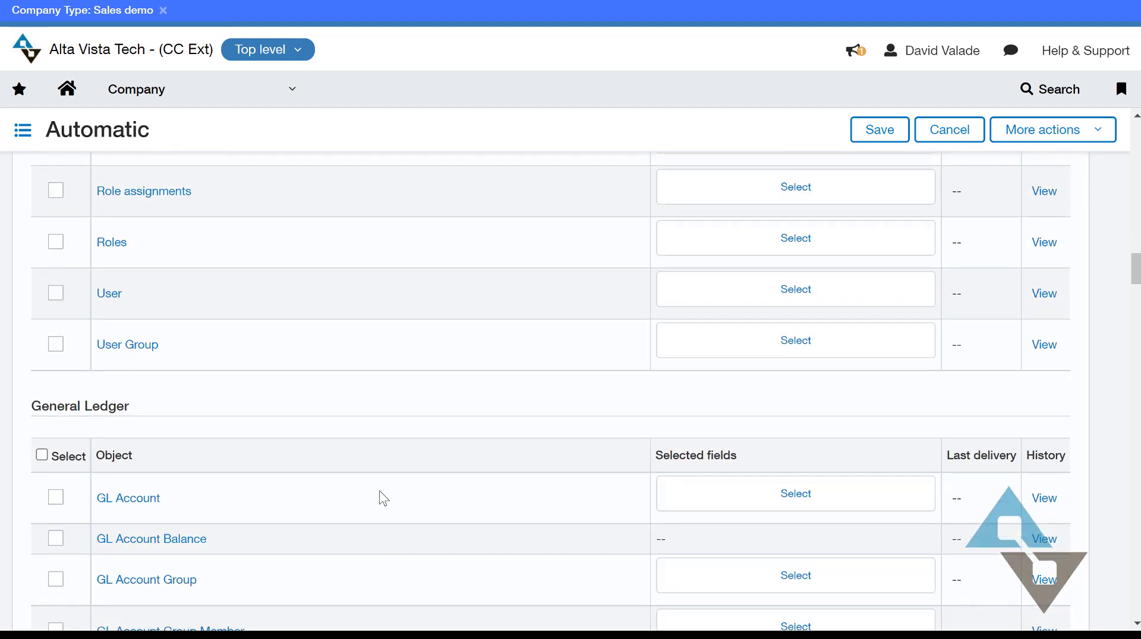
scroll(384, 498, "down", 6)
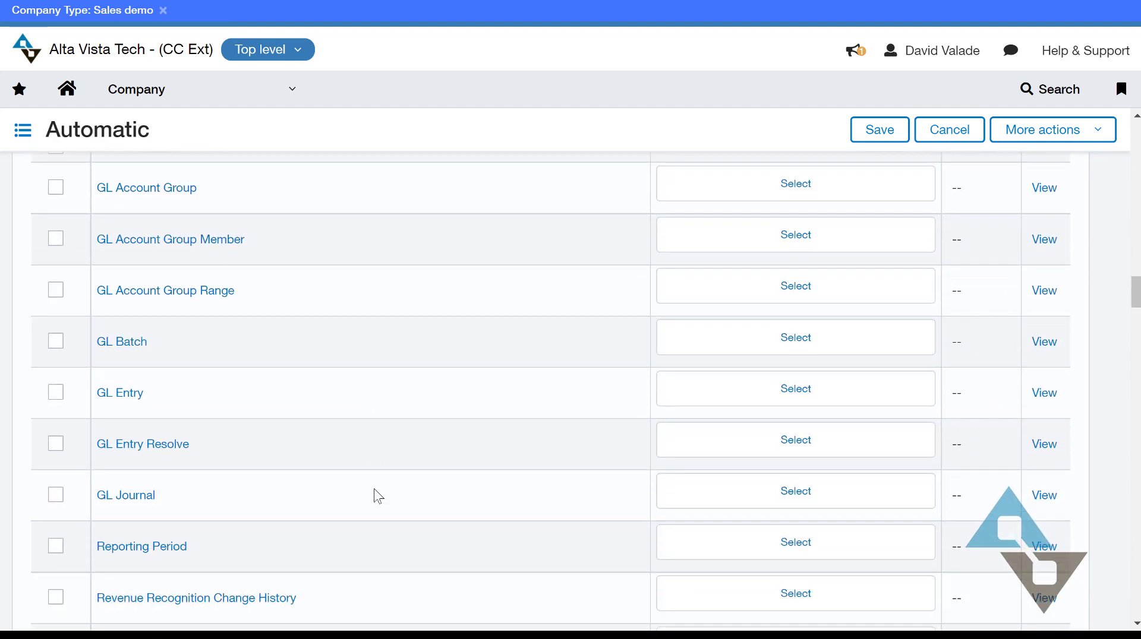
scroll(377, 496, "down", 6)
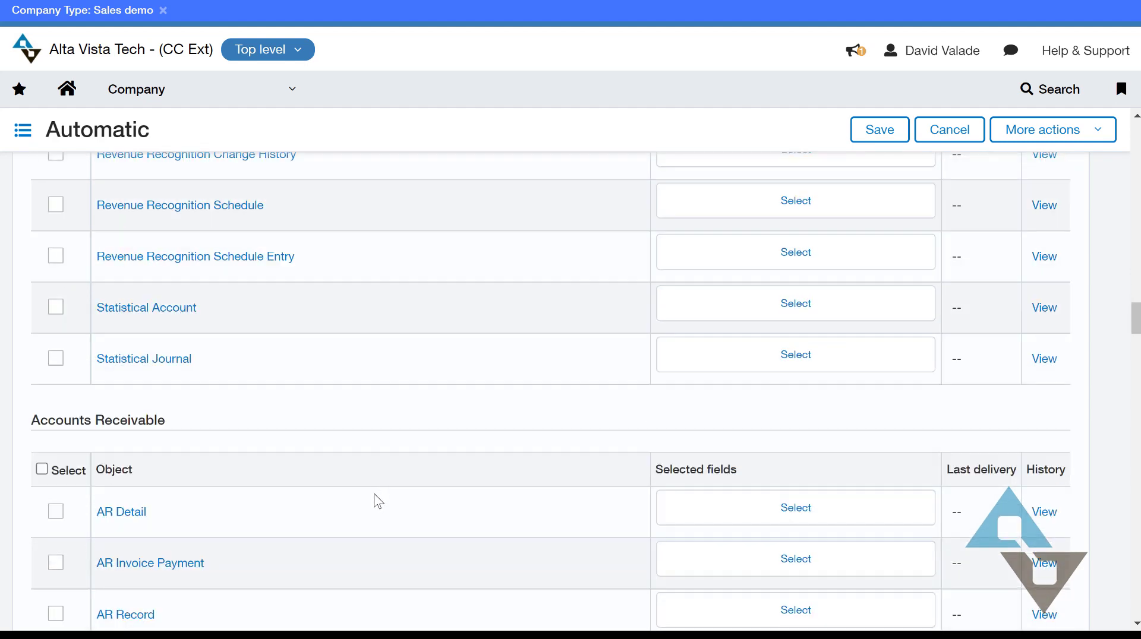
scroll(378, 502, "down", 8)
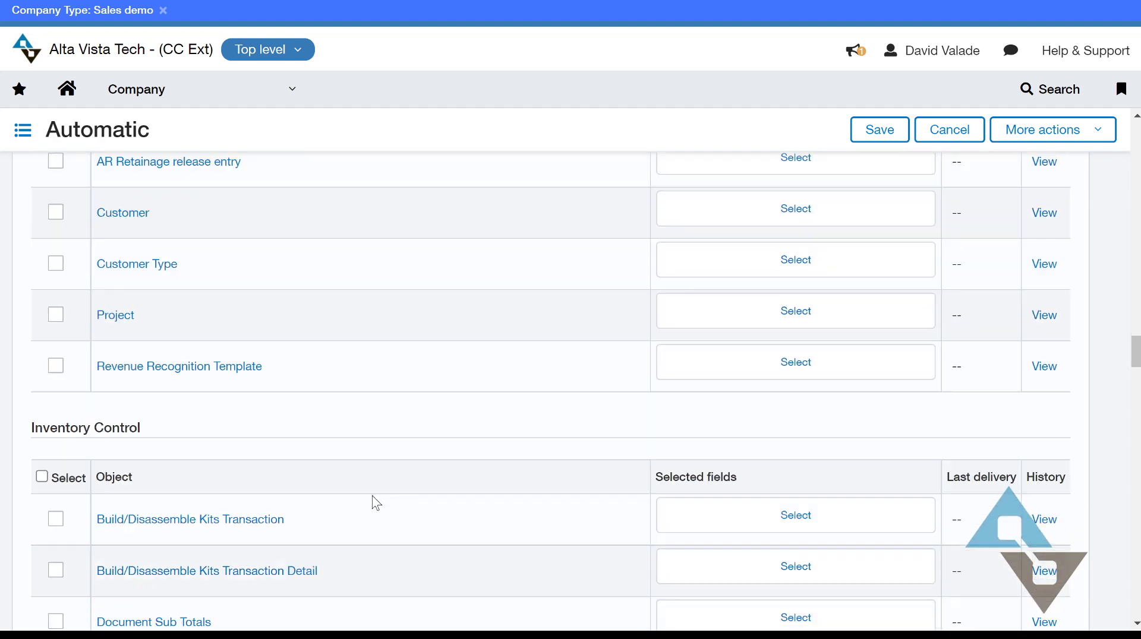
scroll(372, 502, "down", 8)
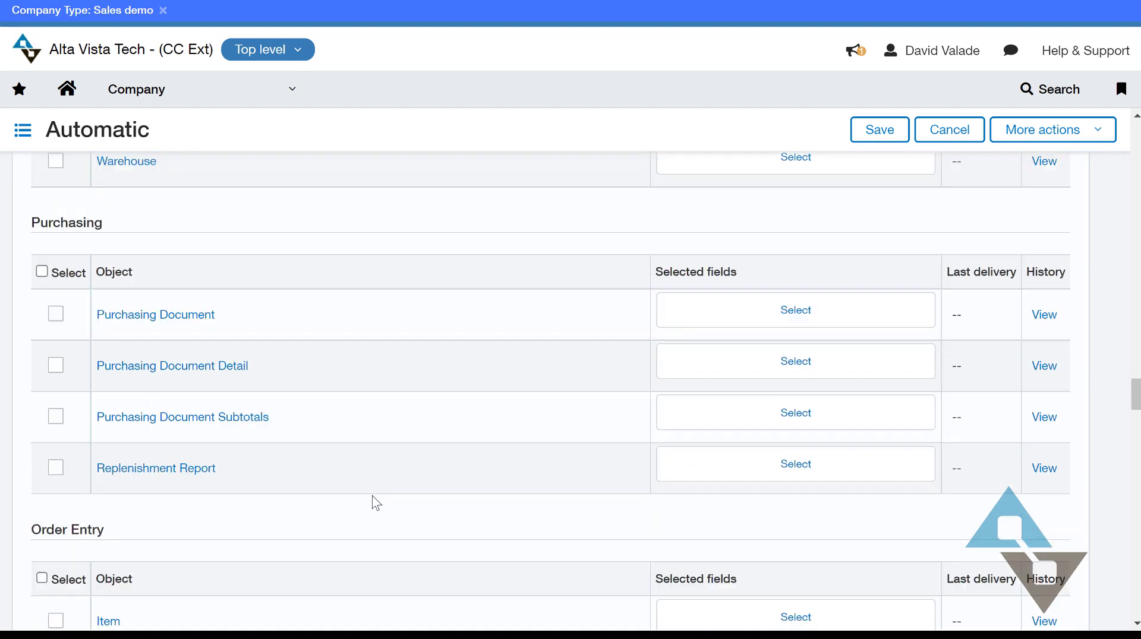
scroll(372, 496, "down", 8)
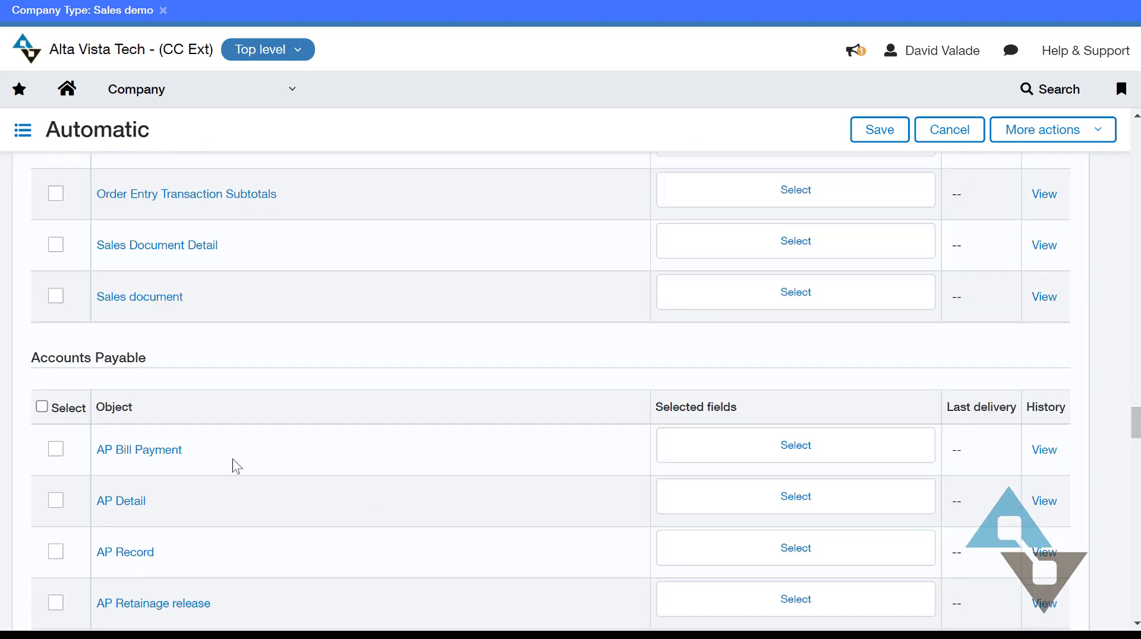
scroll(235, 462, "down", 3)
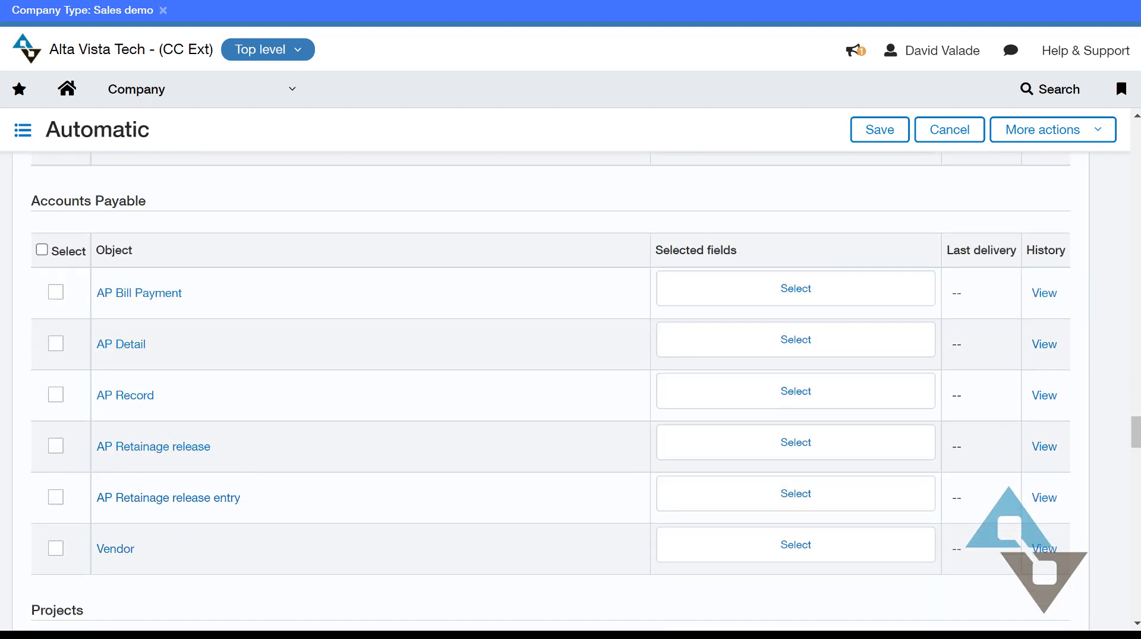
- Include the Accounts Payable Vendor object in the scheduled delivery and open its list of available export fields
left_click(56, 549)
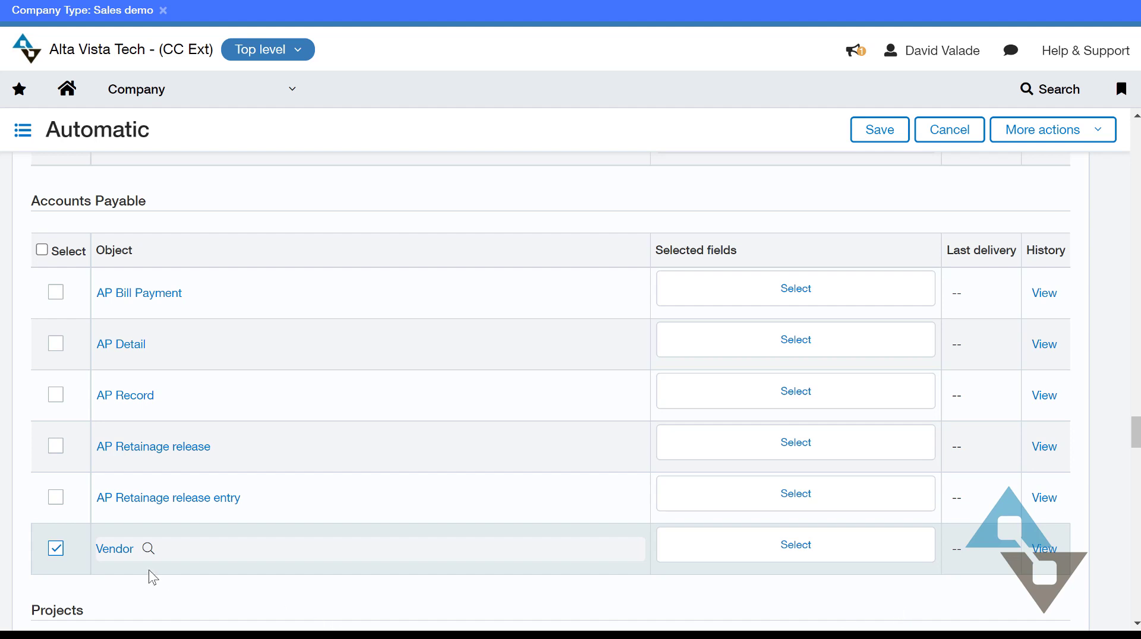
left_click(800, 556)
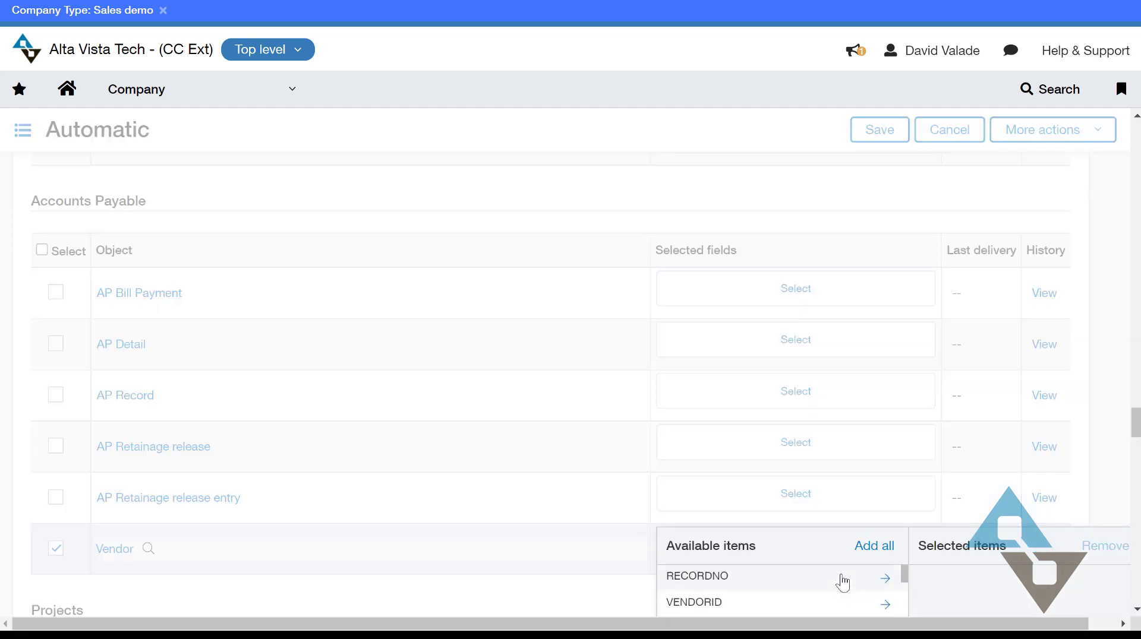
scroll(787, 395, "down", 5)
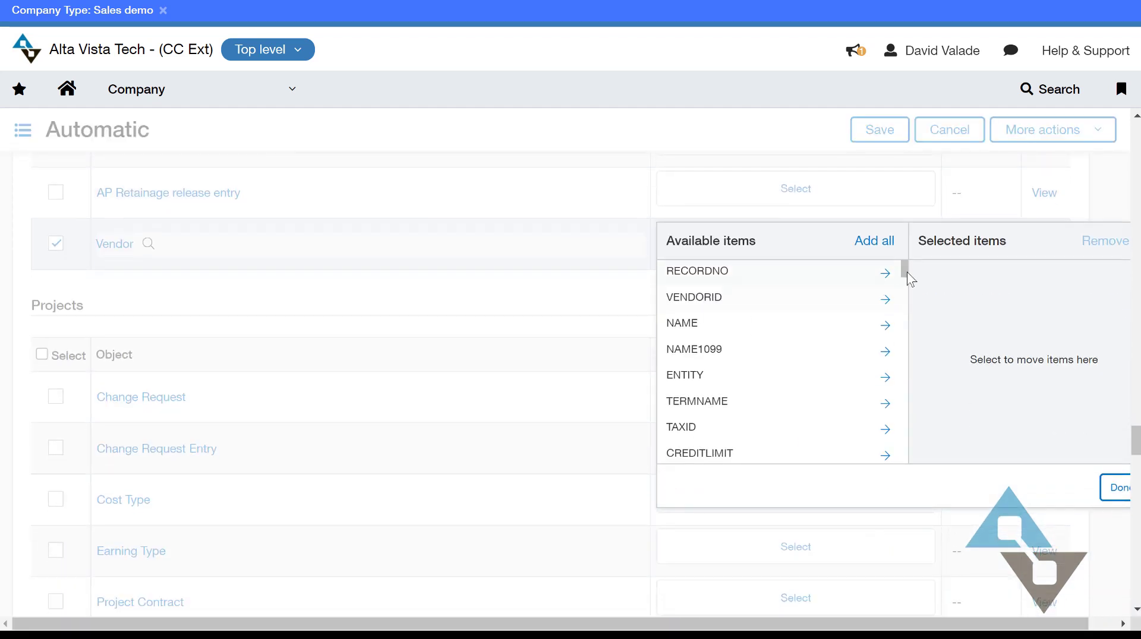
double_click(907, 298)
left_click(903, 272)
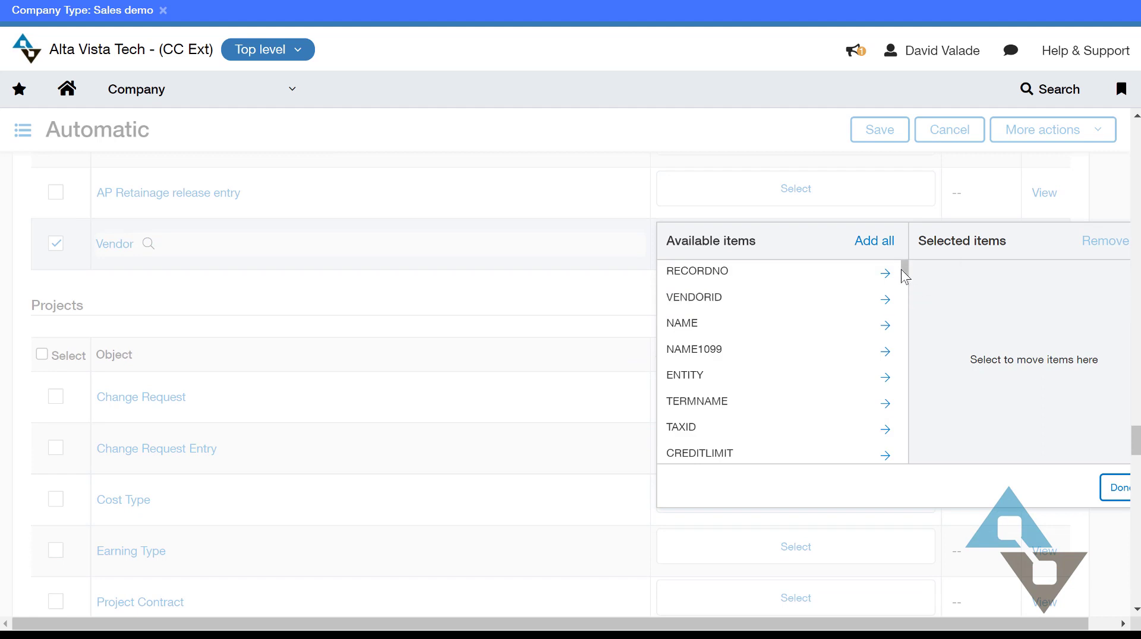
left_click_drag(905, 275, 901, 247)
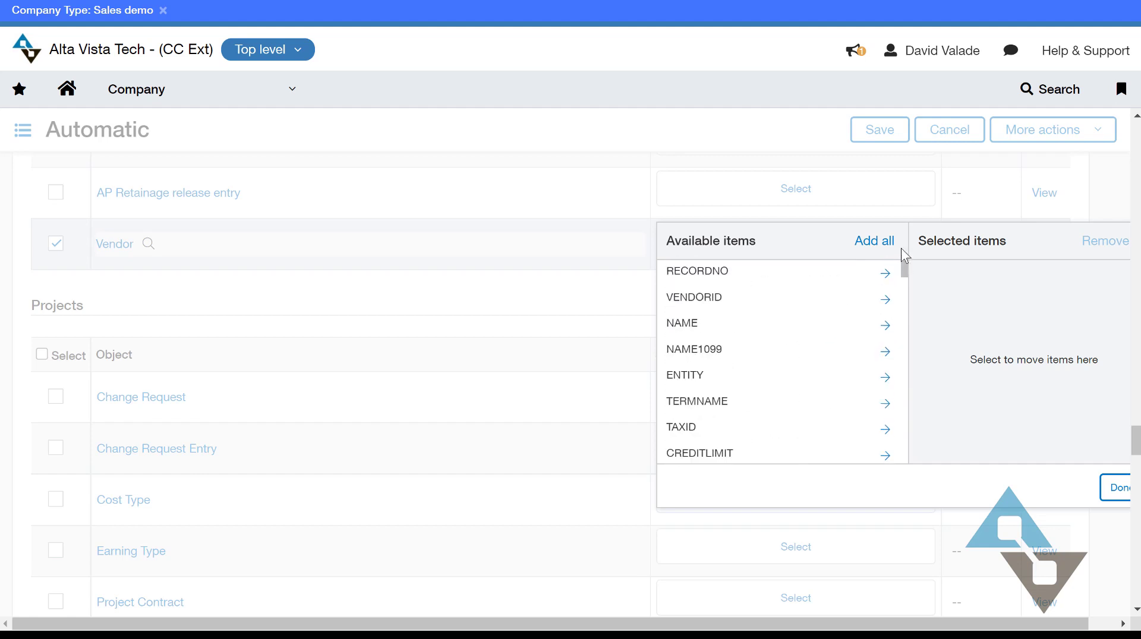
- Try adding VENDORID and NAME to the Vendor object's selected fields, remove both, and close the field selection
left_click(755, 307)
left_click(720, 301)
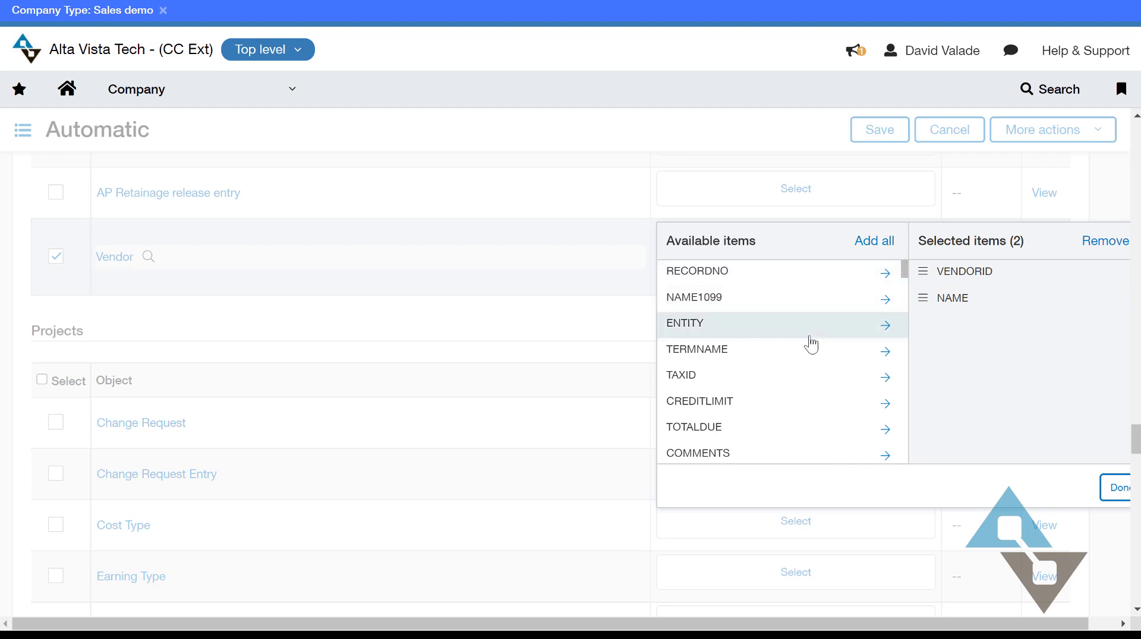
left_click(1092, 240)
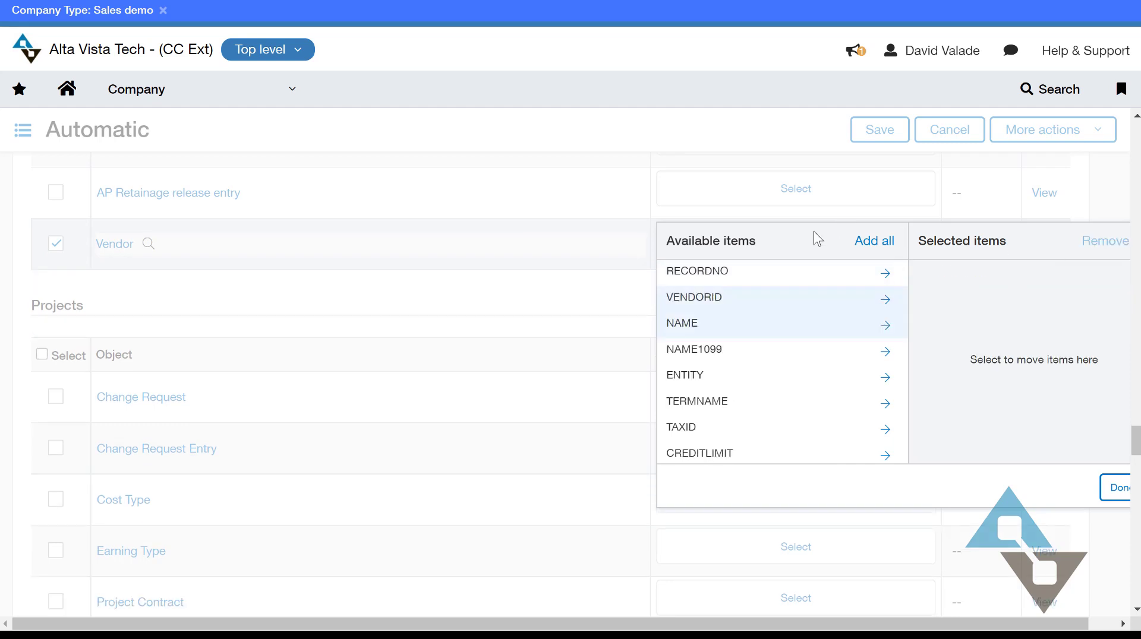
left_click(1115, 487)
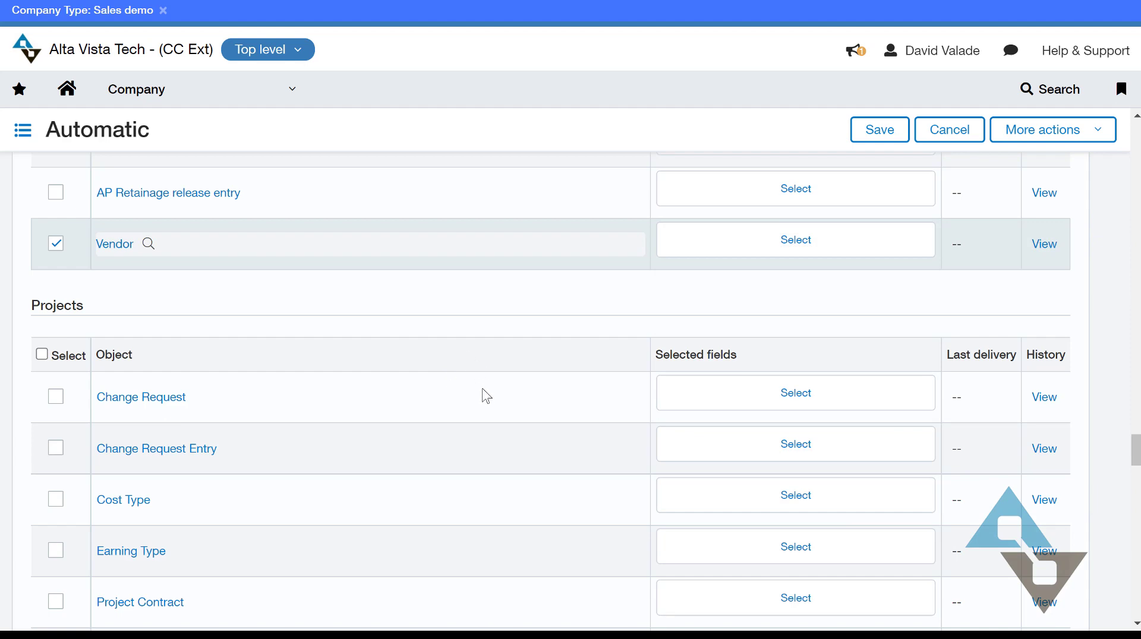
- Review the schedule's name, file attributes, export option, delivery options and synchronization setting
scroll(483, 434, "up", 15)
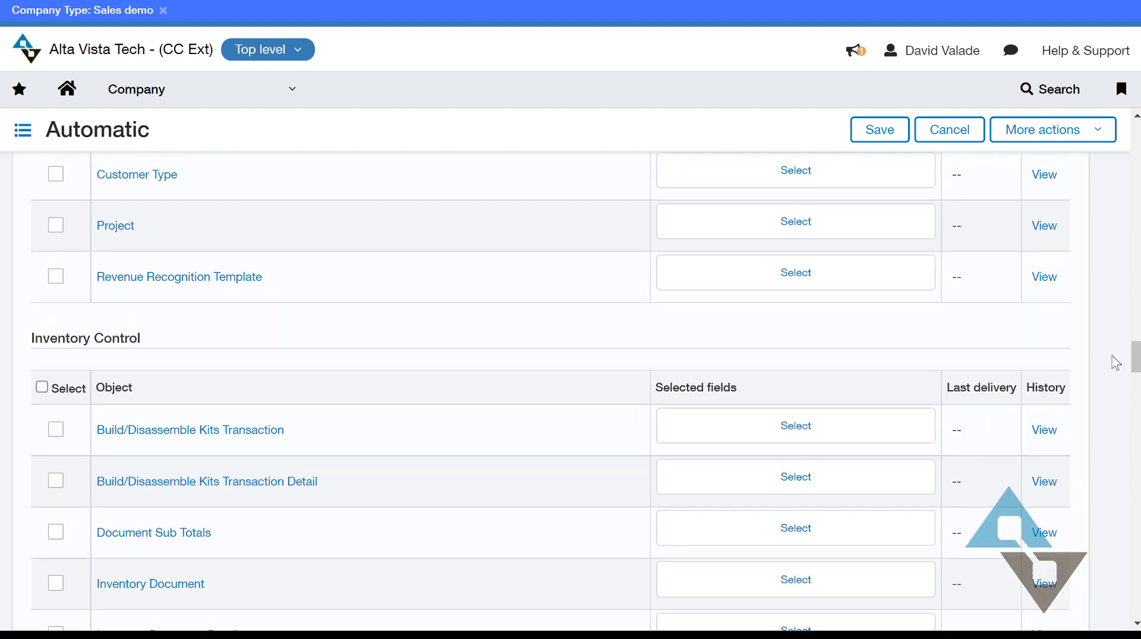
left_click_drag(1135, 357, 1123, 107)
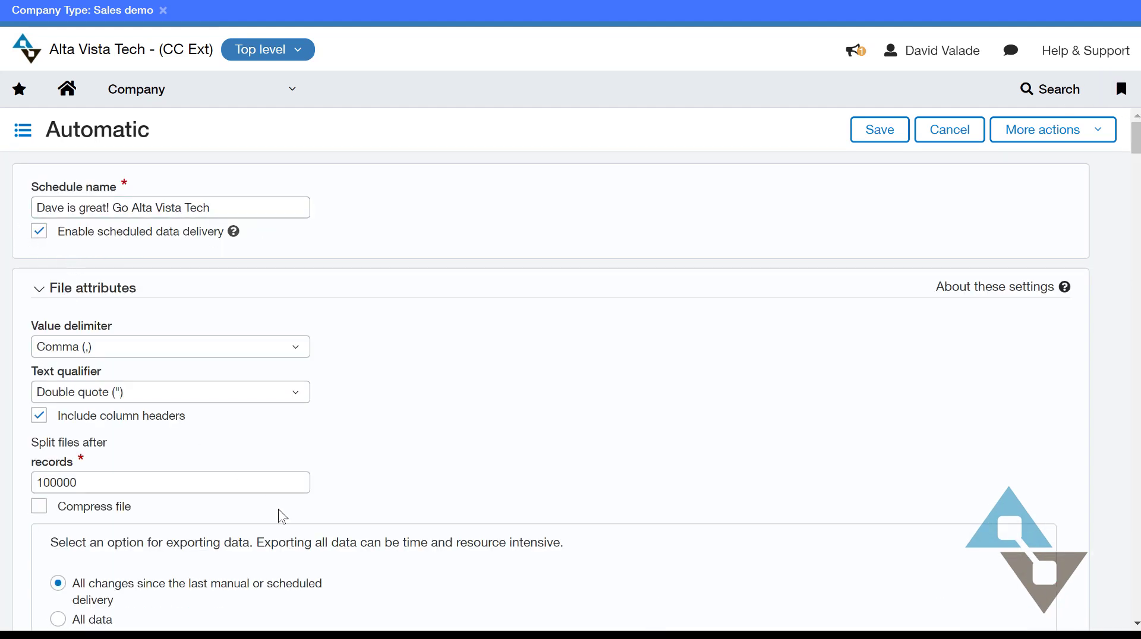
scroll(293, 542, "down", 4)
scroll(293, 571, "down", 1)
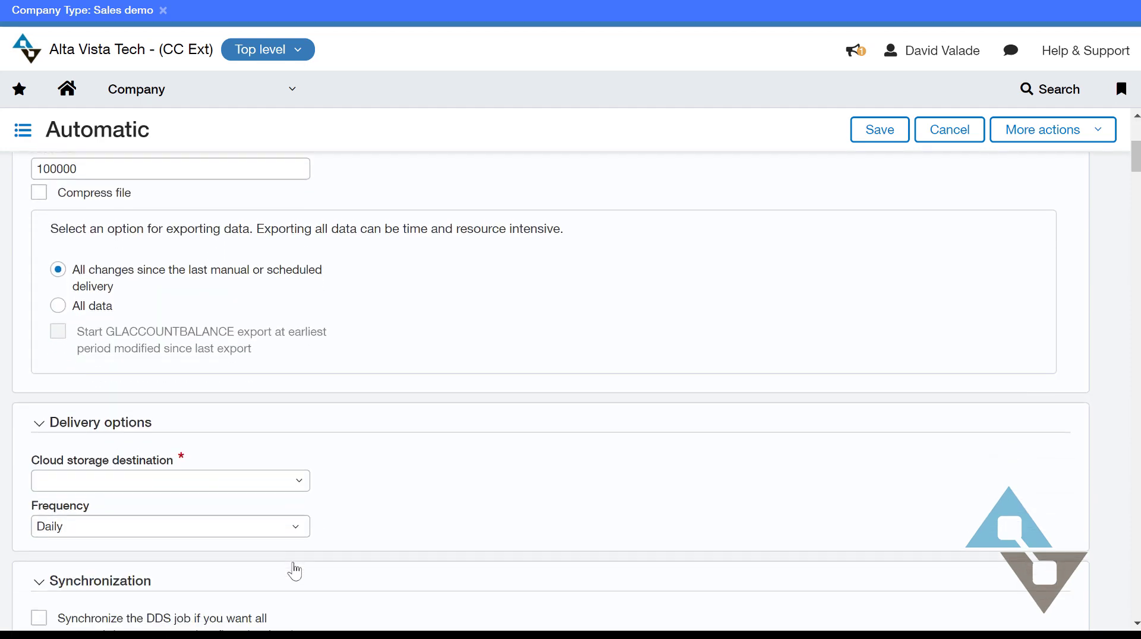
scroll(293, 520, "down", 1)
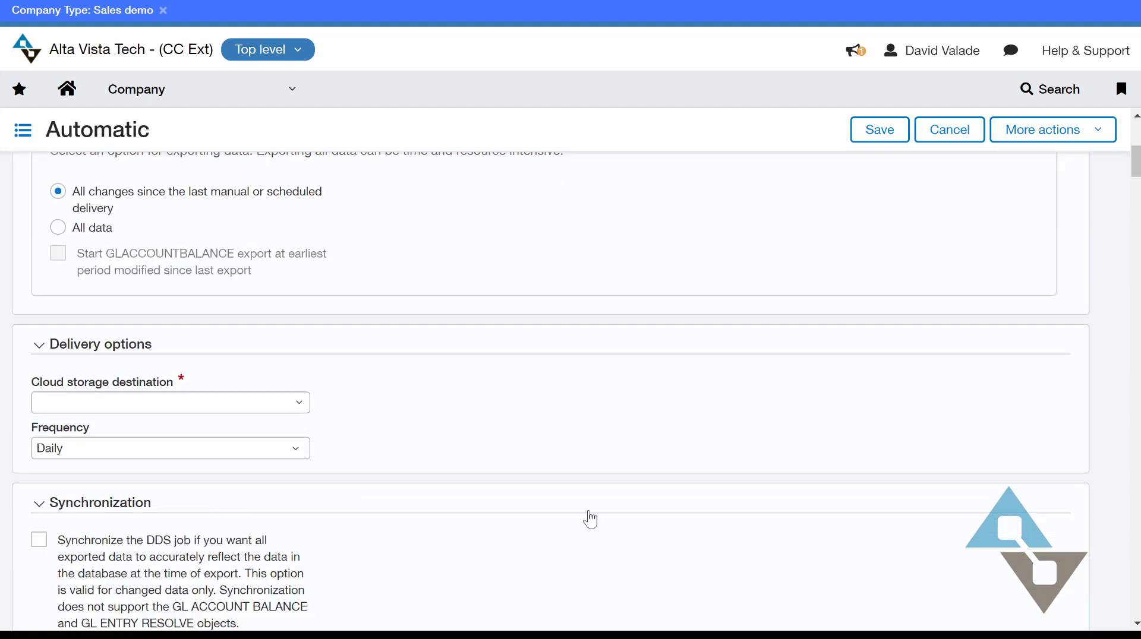
scroll(587, 519, "up", 6)
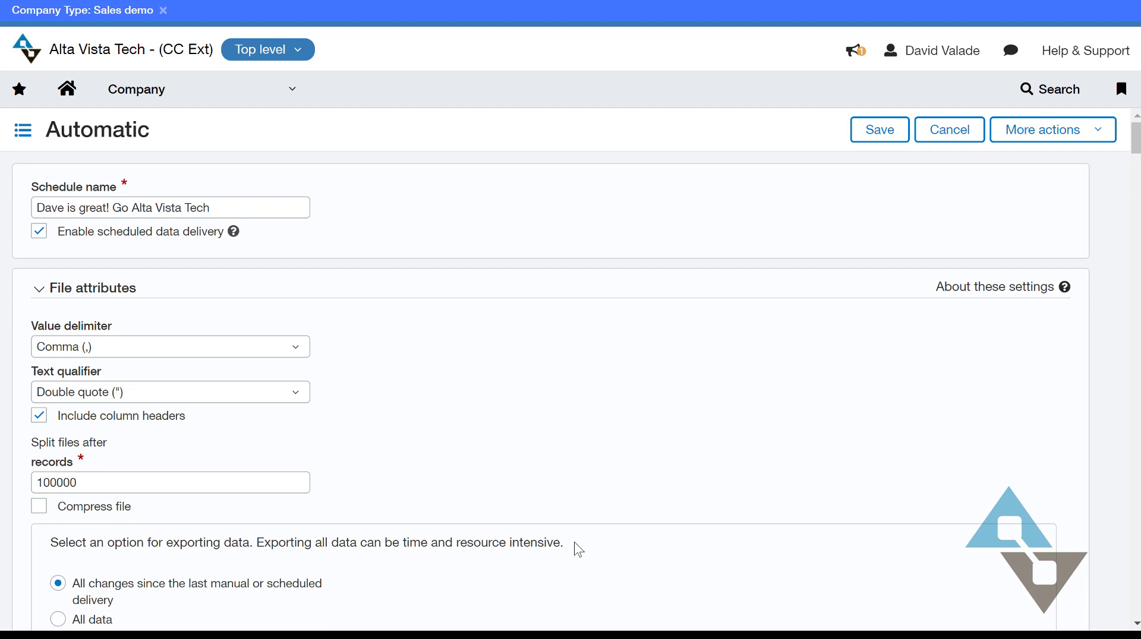